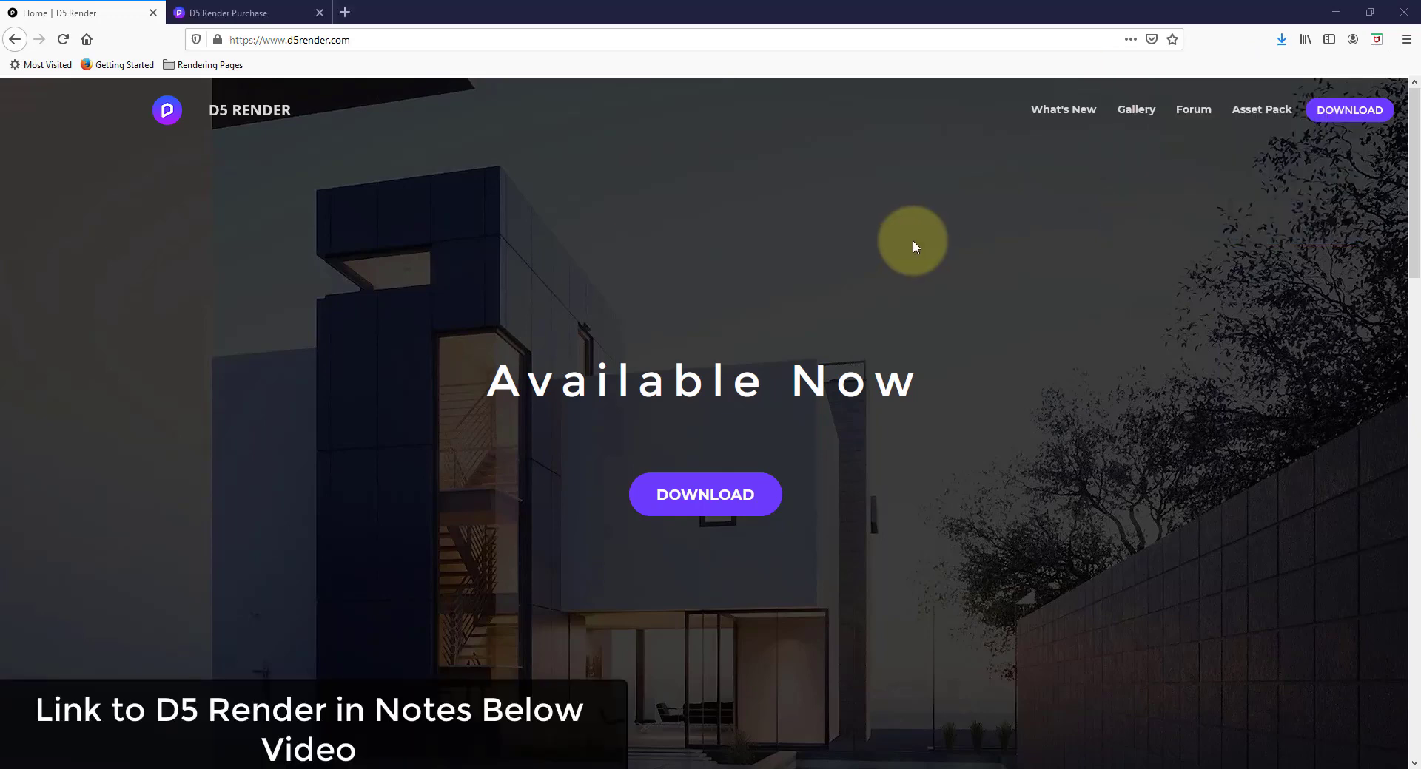
Review the D5 Render home page FAQ on hardware requirements, supported 3D formats and free versus commercial versions.
scroll(913, 240, "down", 5)
scroll(911, 241, "down", 4)
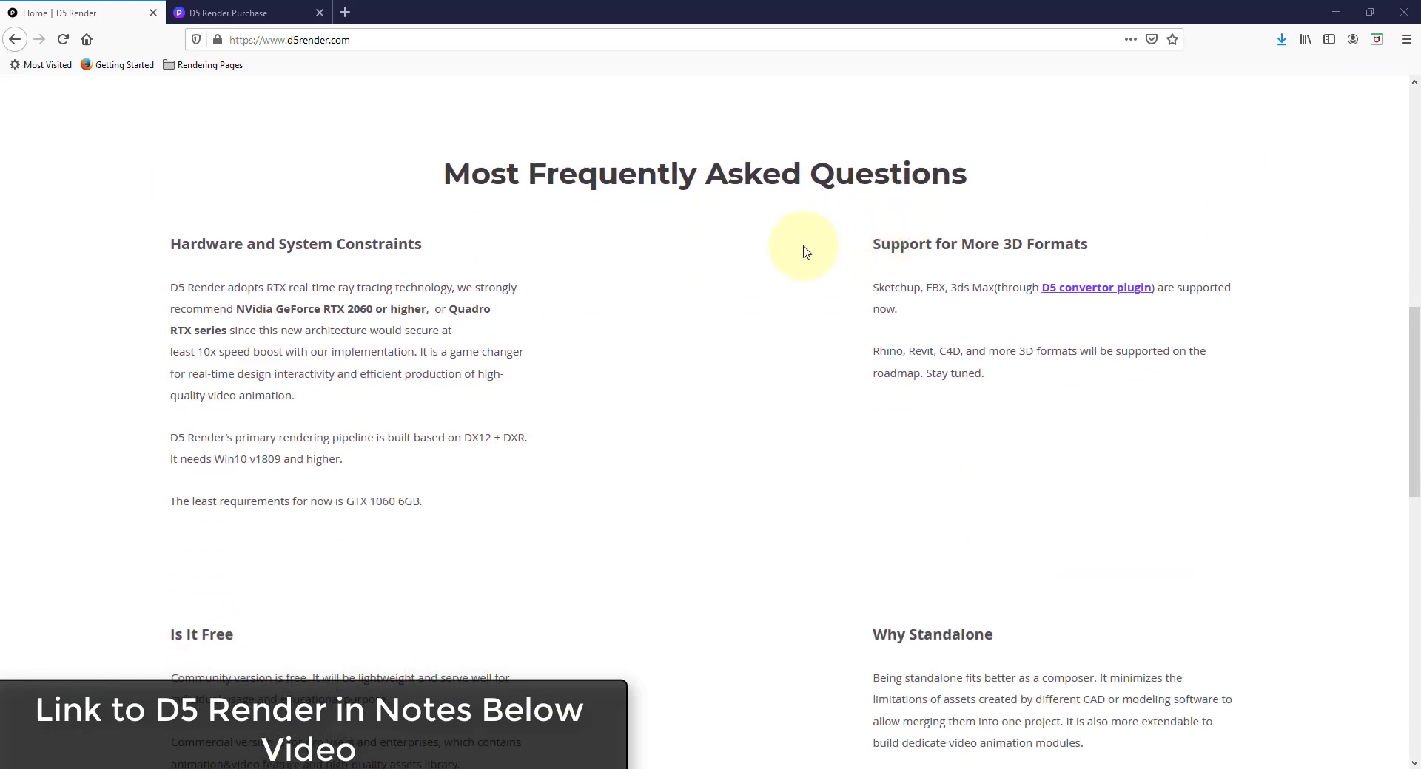
scroll(735, 352, "down", 1)
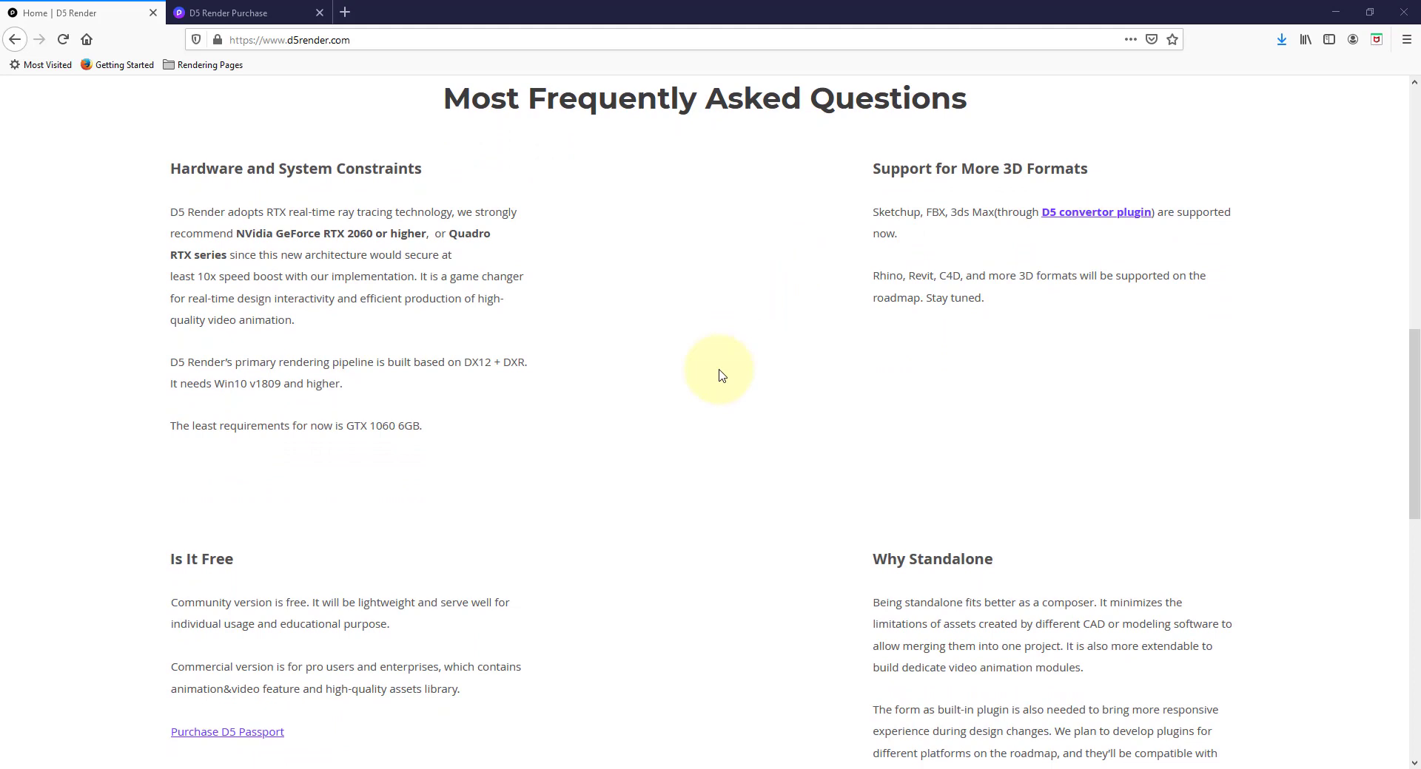
scroll(620, 495, "down", 5)
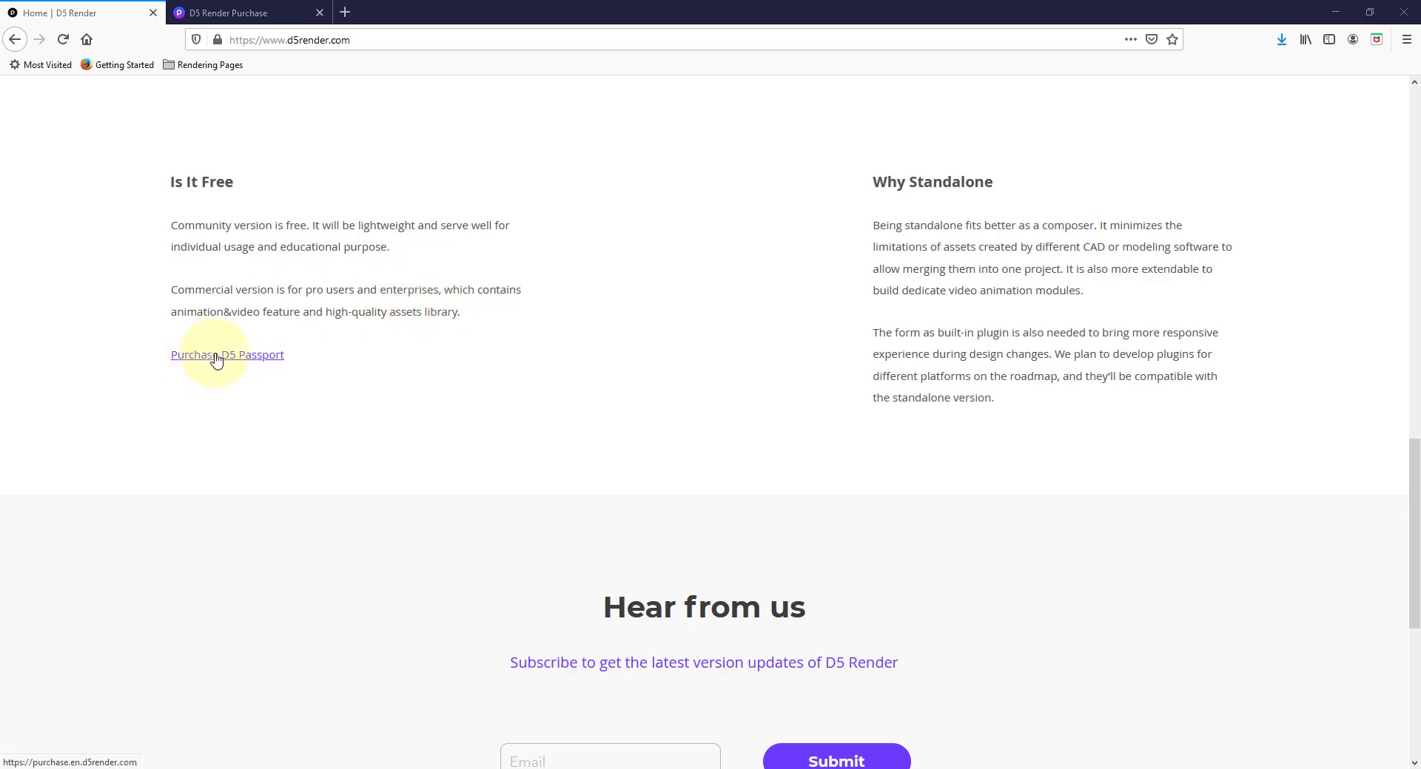
Examine the D5 Render purchase page for the Passport's exclusive features, full product feature list and Passport-only items.
left_click(239, 15)
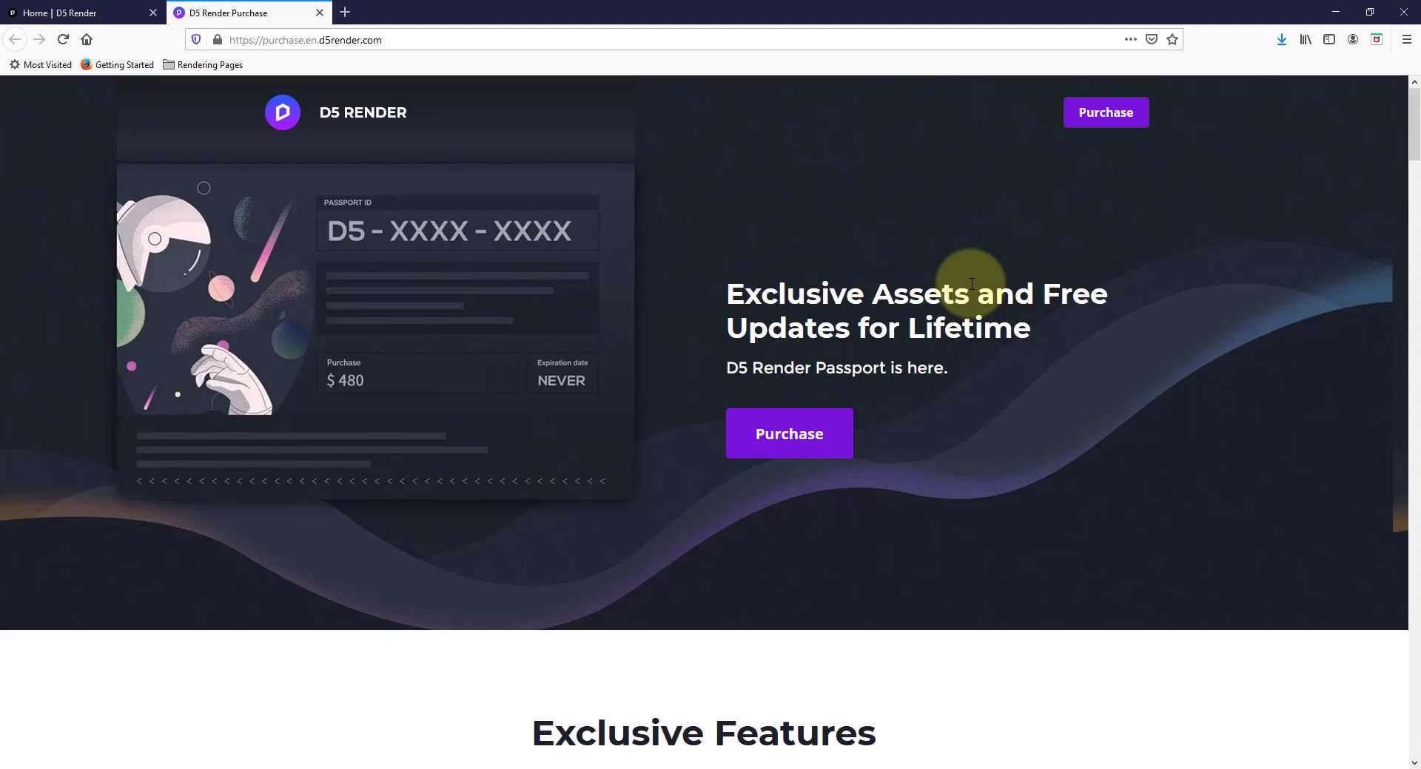
scroll(924, 270, "down", 6)
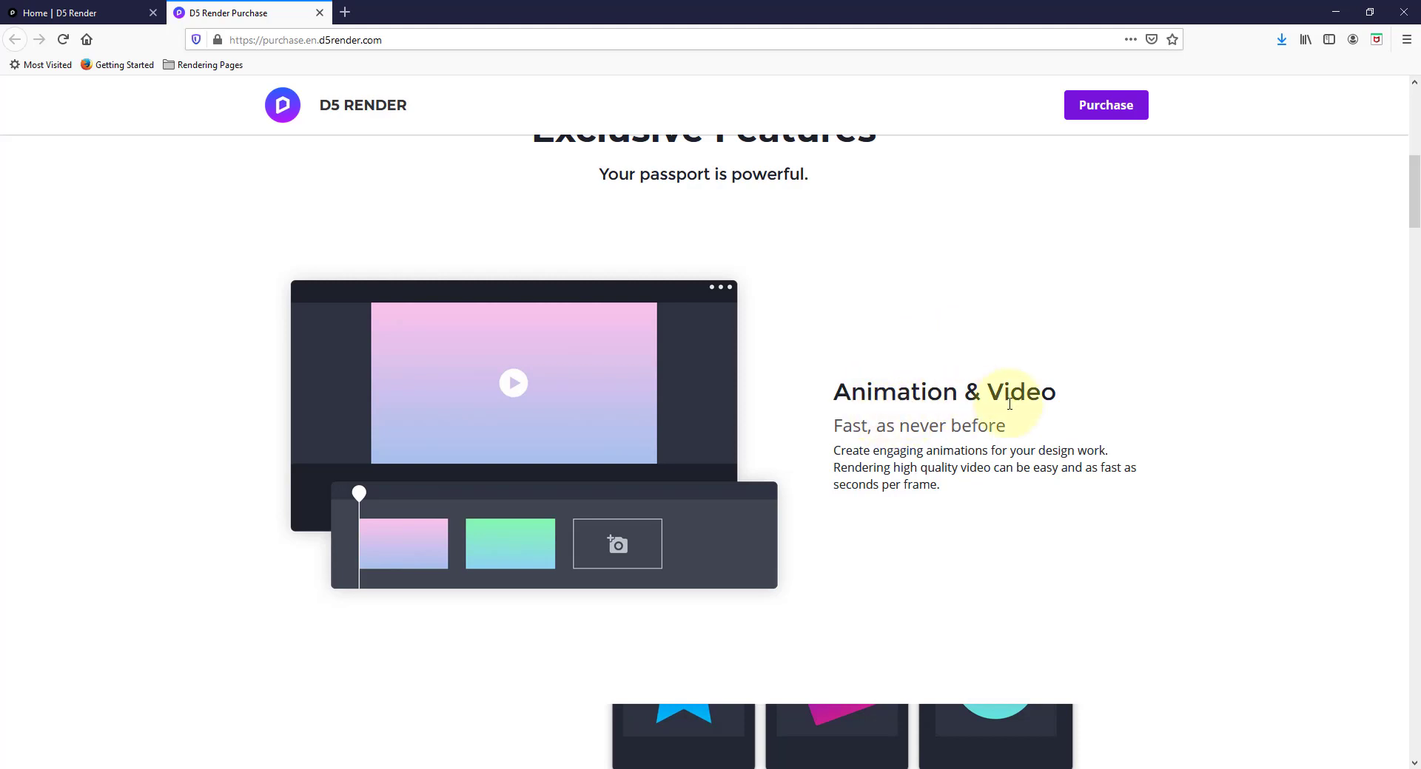
scroll(1050, 422, "down", 5)
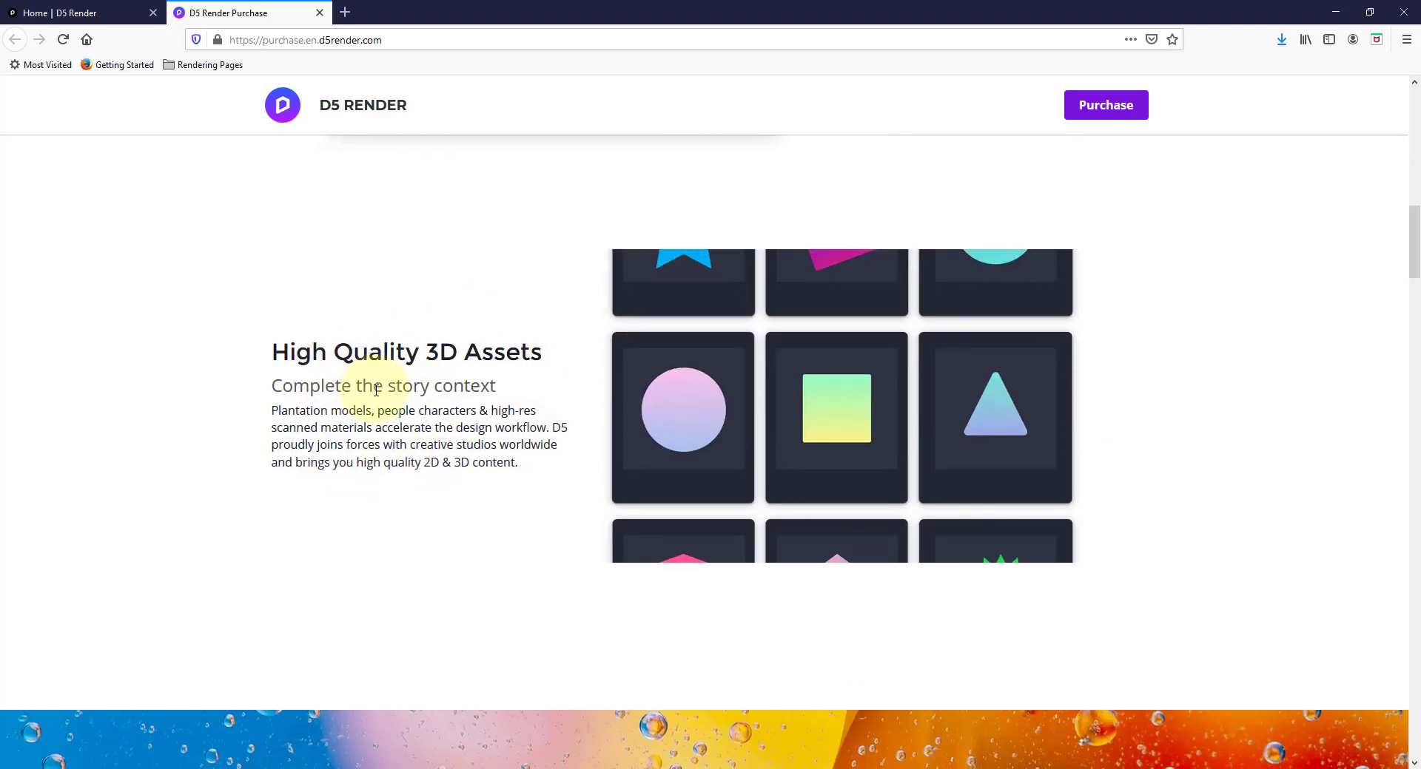
scroll(376, 388, "down", 10)
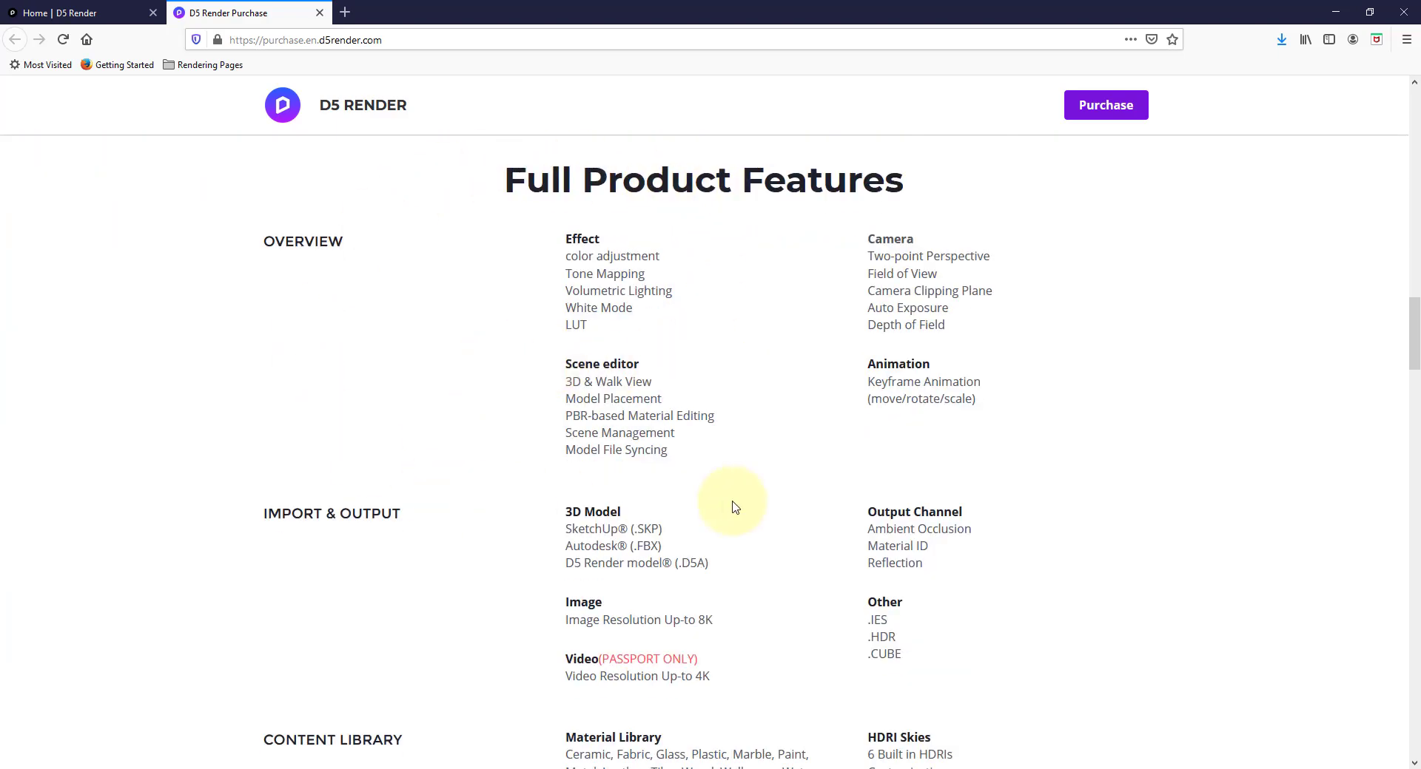
scroll(636, 453, "down", 5)
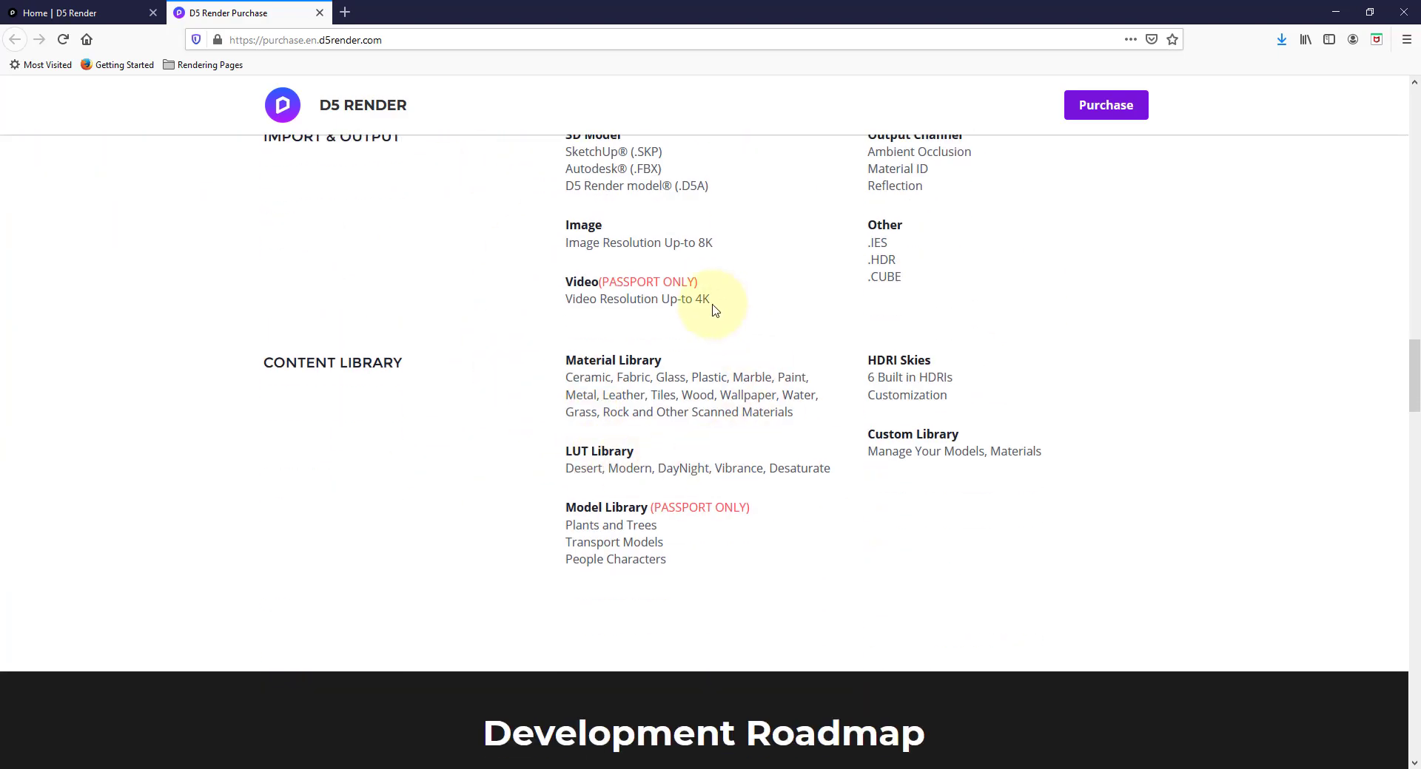
scroll(722, 315, "up", 1)
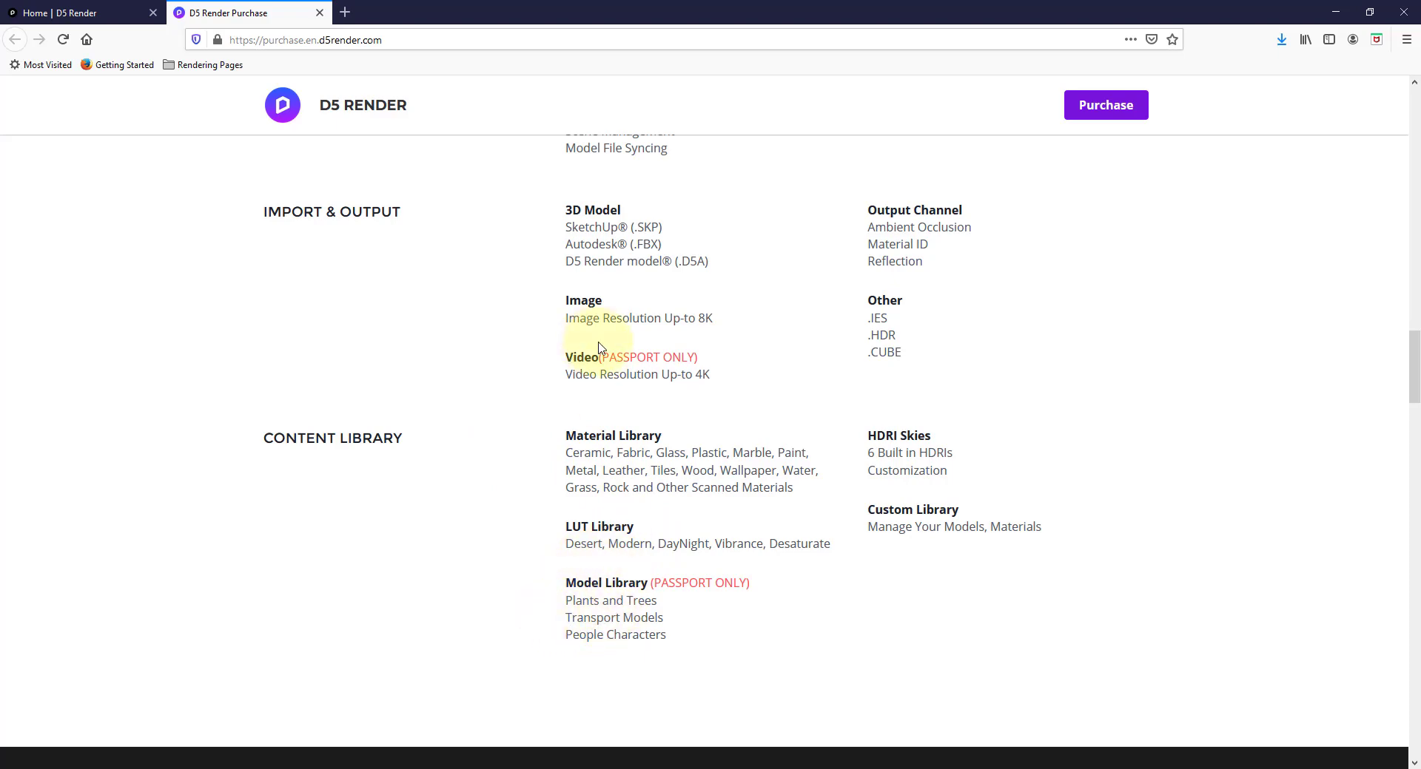
scroll(710, 394, "up", 15)
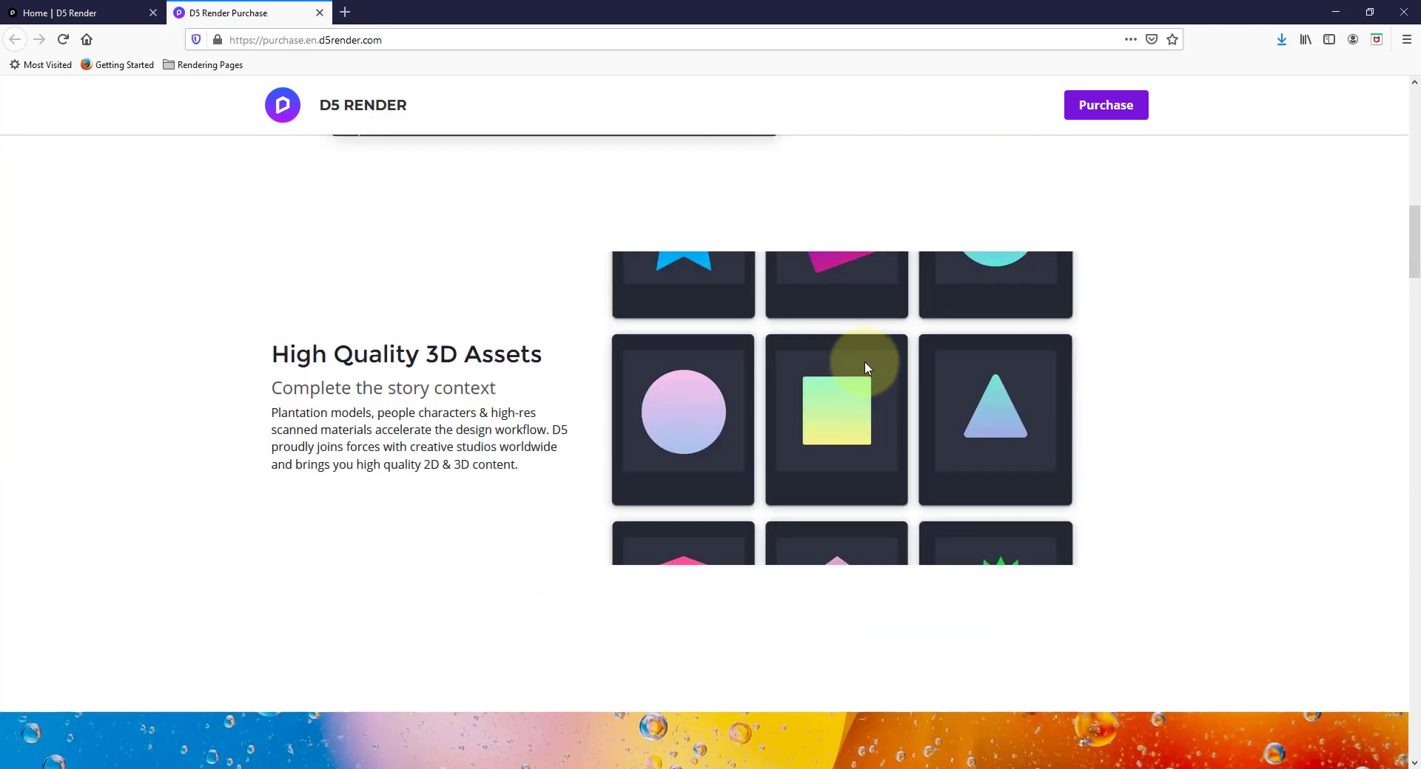
scroll(1217, 318, "up", 10)
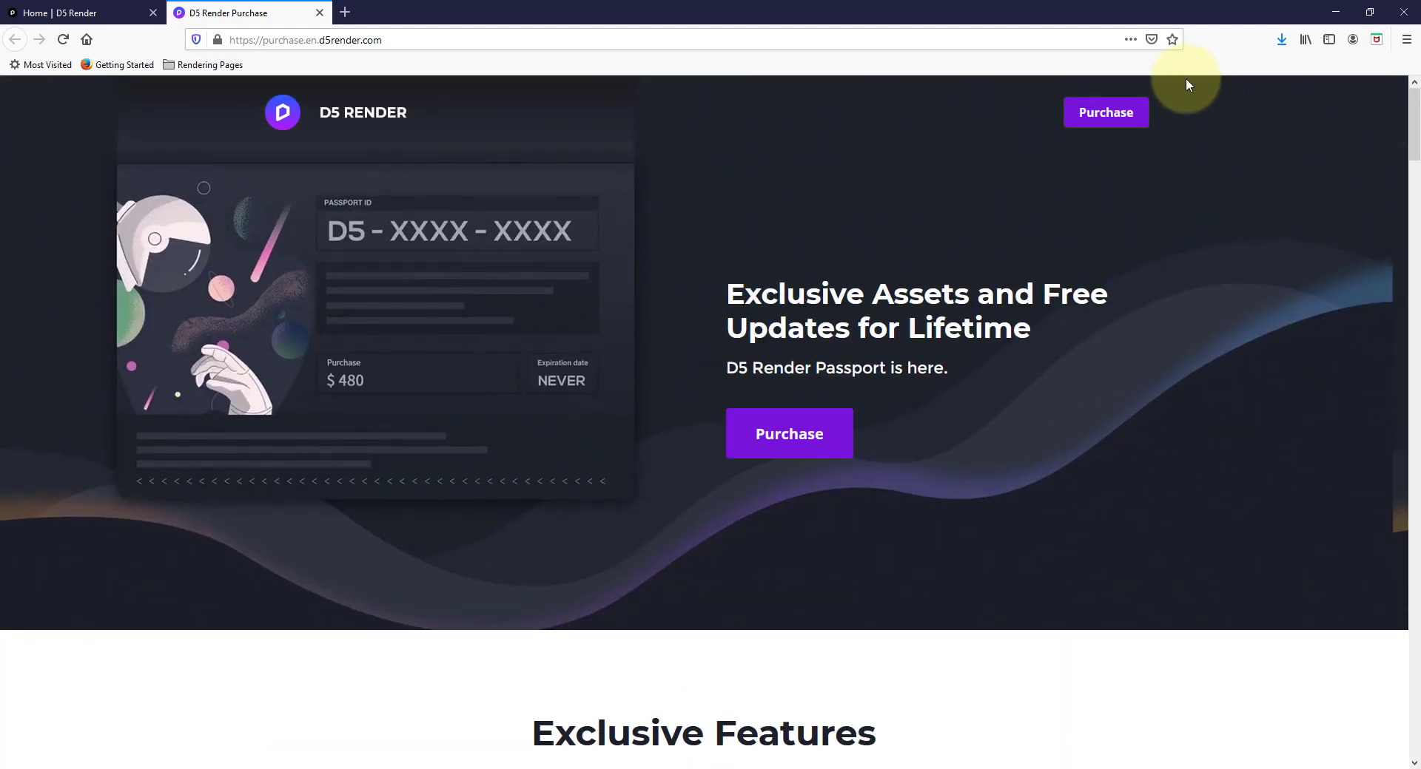
Switch to D5 Render, clear the grass material selection in the intersection scene and open the asset library's Car models.
left_click(1335, 12)
right_click_drag(1034, 617, 753, 488)
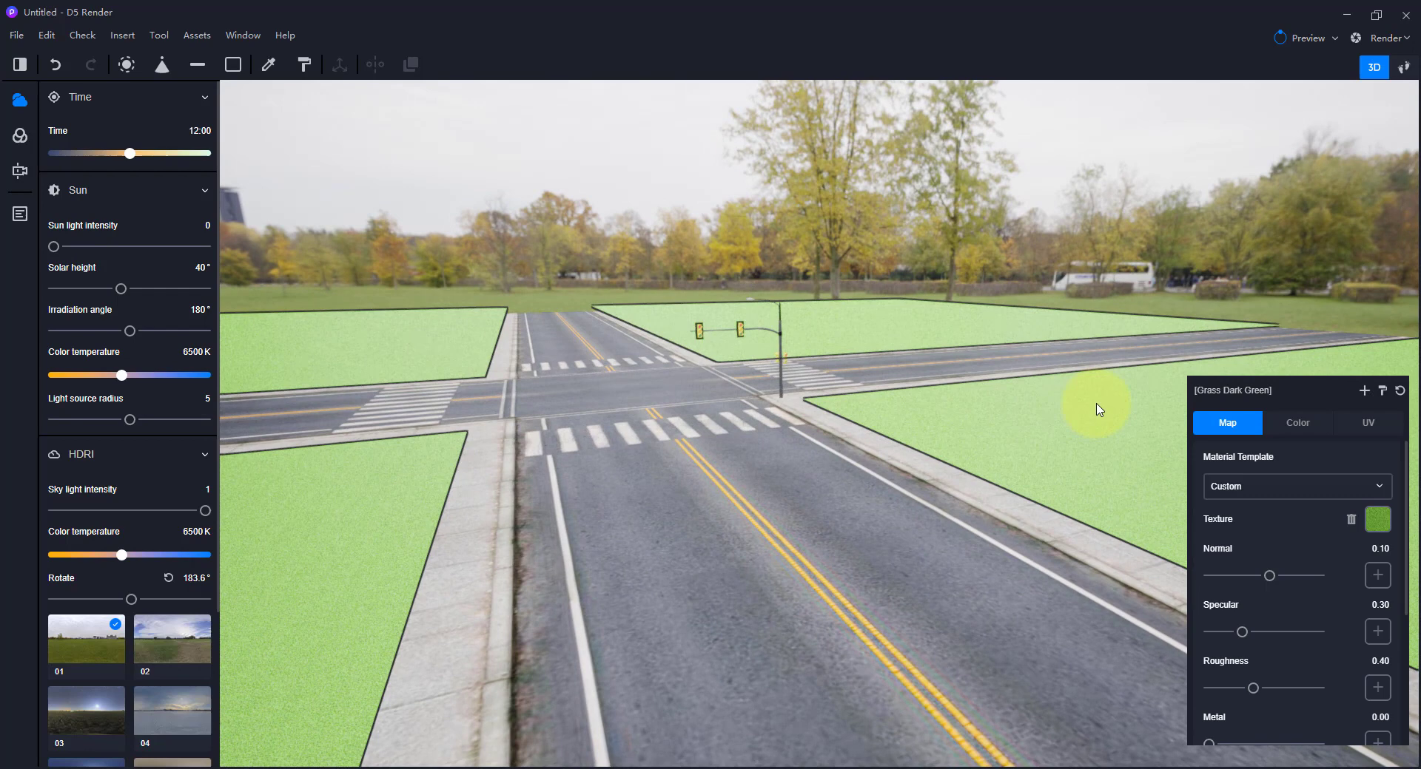
left_click(877, 260)
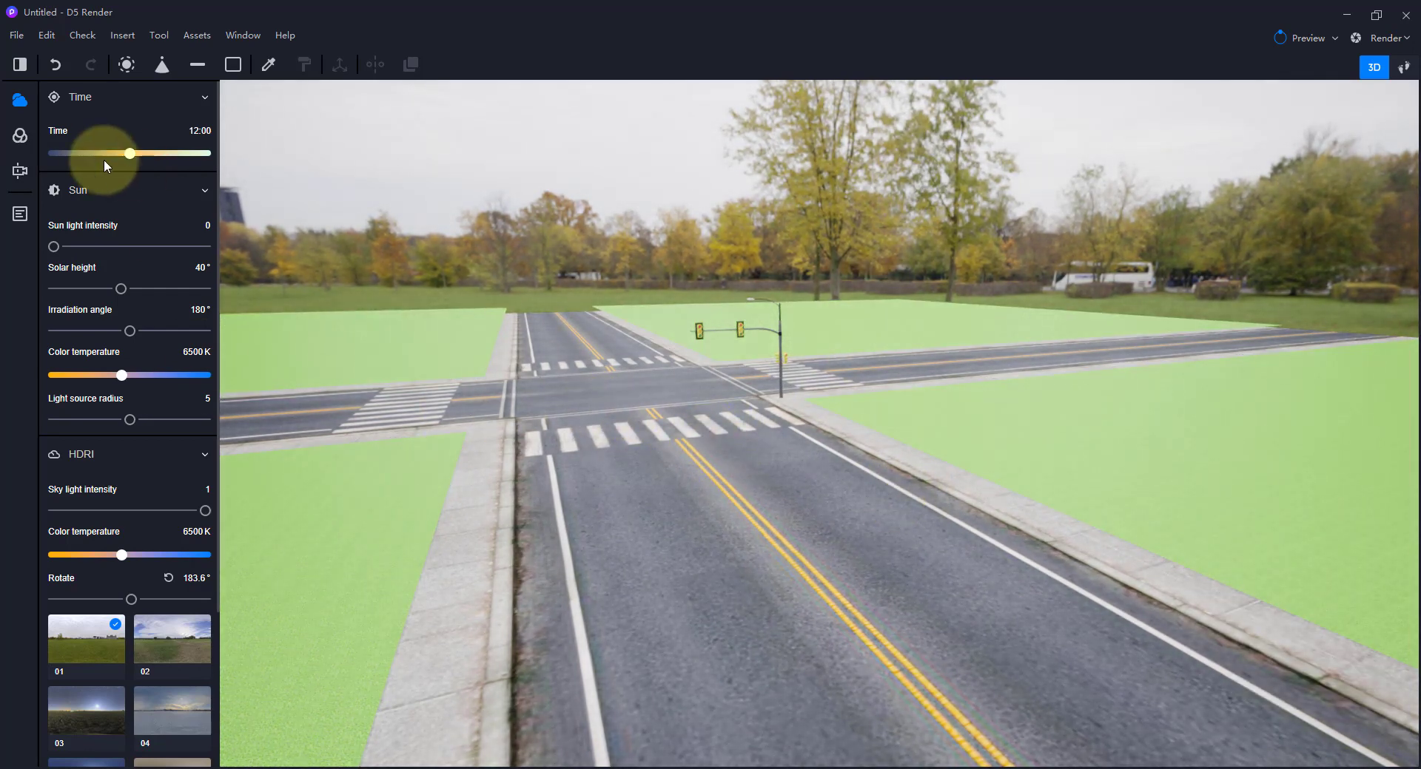
left_click(197, 35)
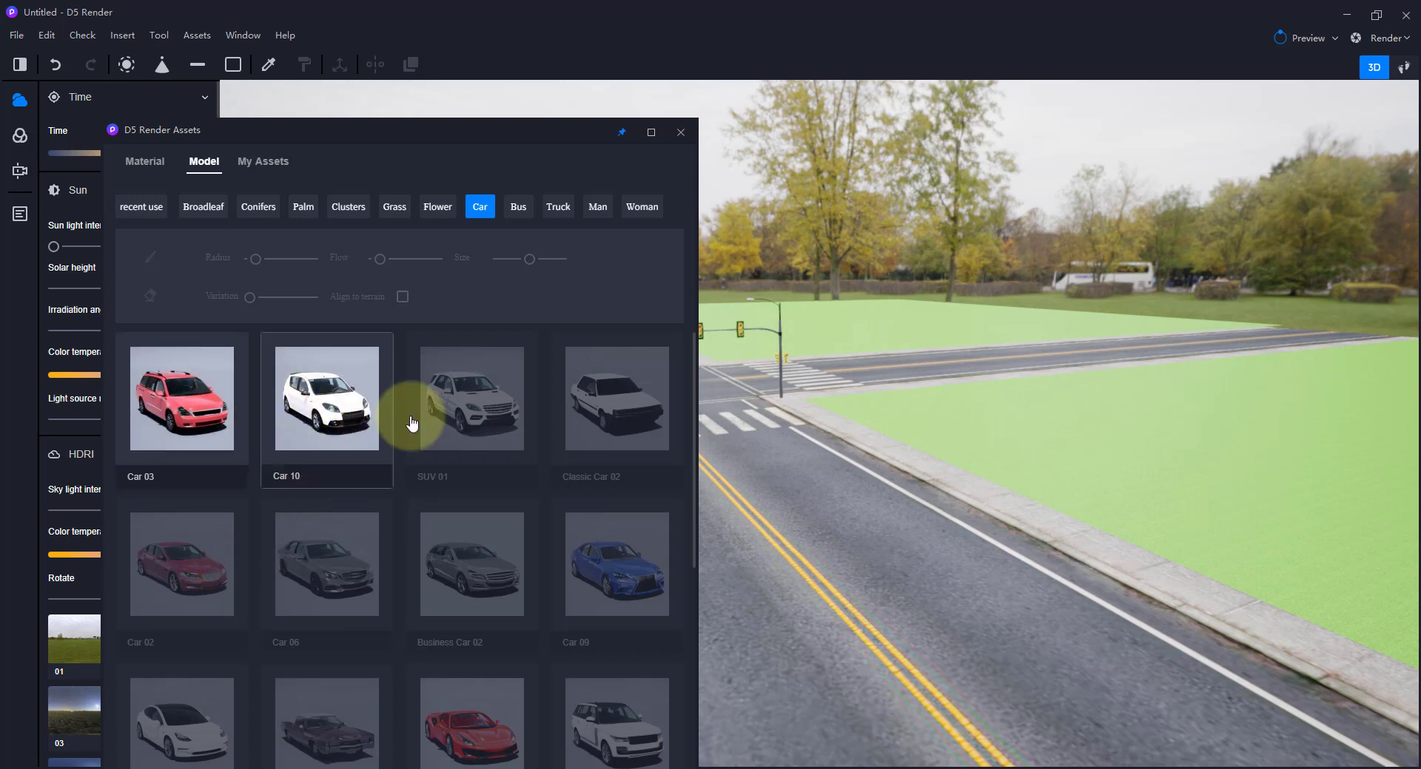
Try to pick the SUV 01 model and look through the car models for available ones.
left_click(484, 406)
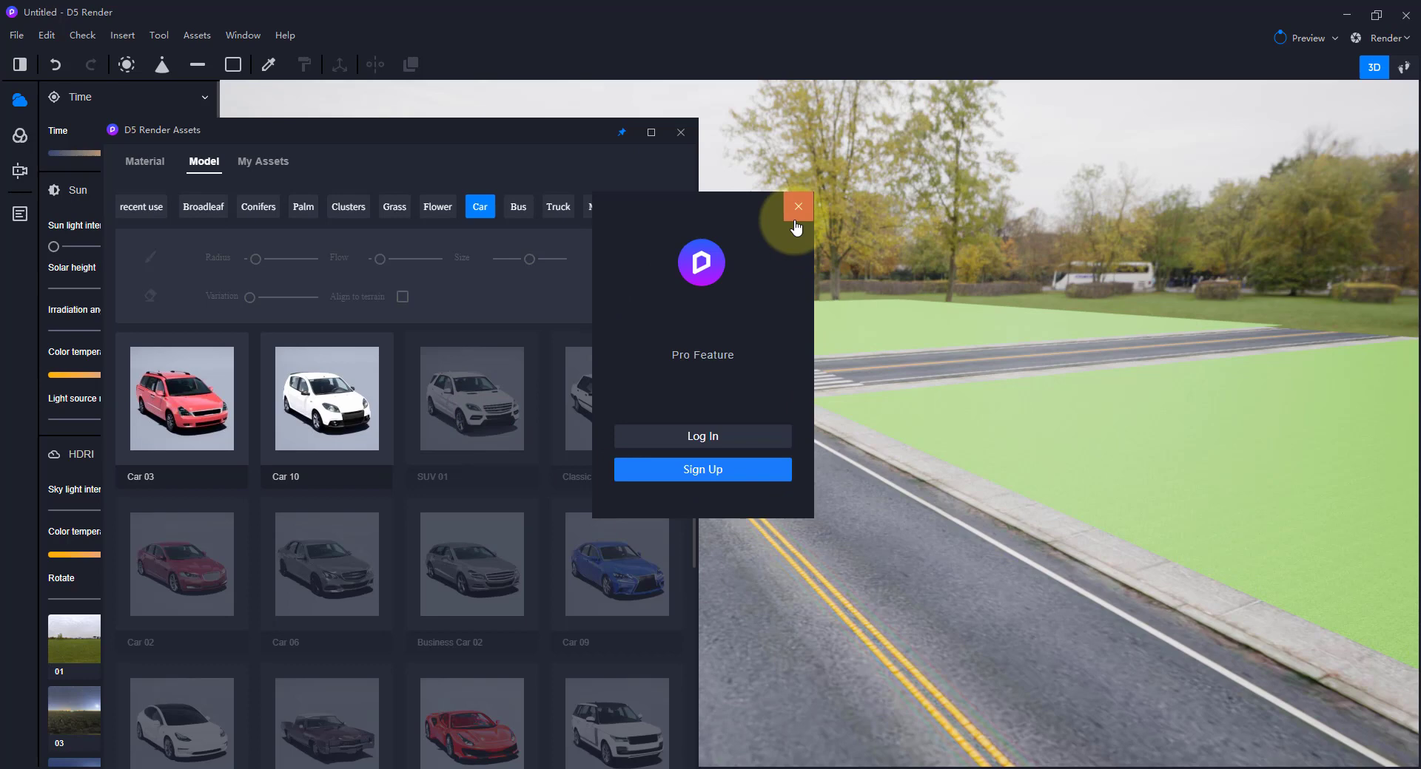
left_click(795, 220)
scroll(415, 672, "down", 5)
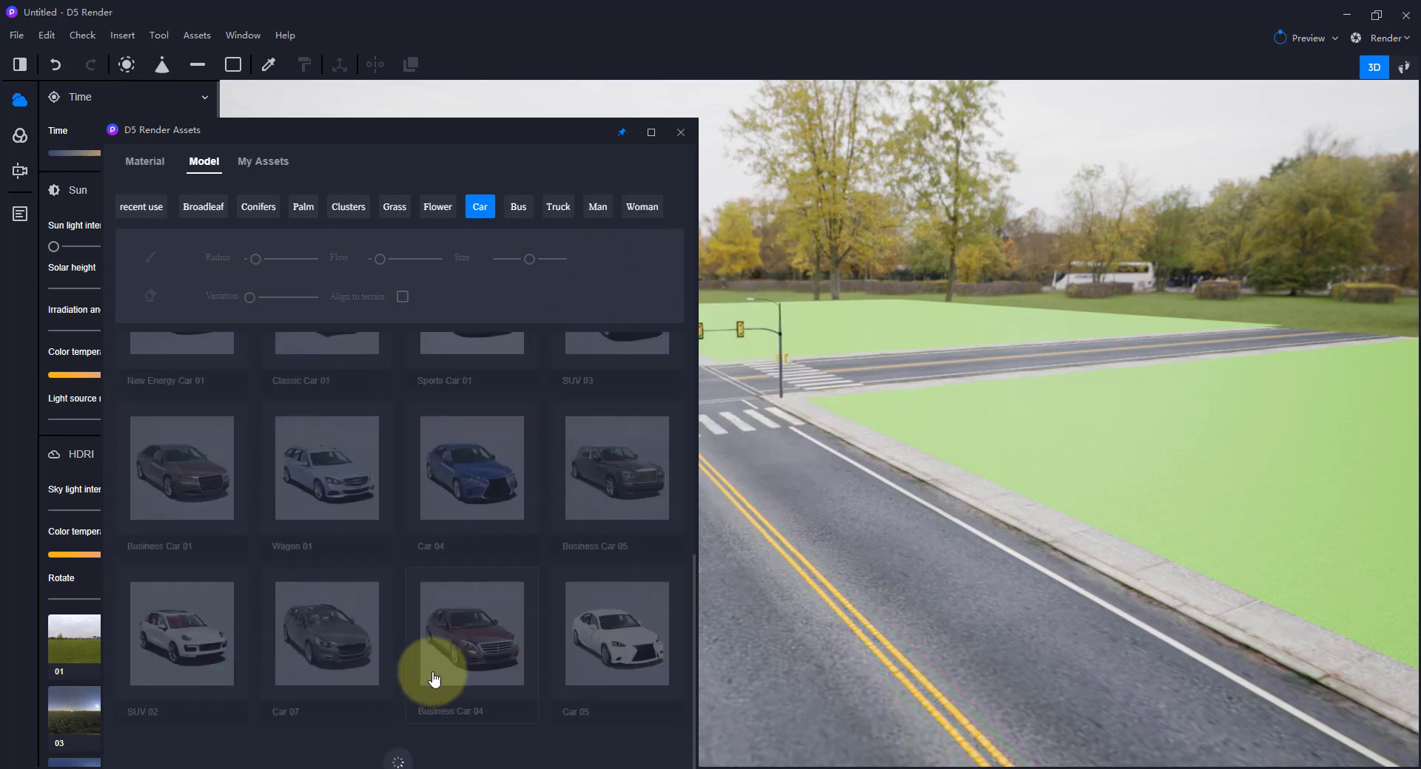
scroll(444, 675, "up", 5)
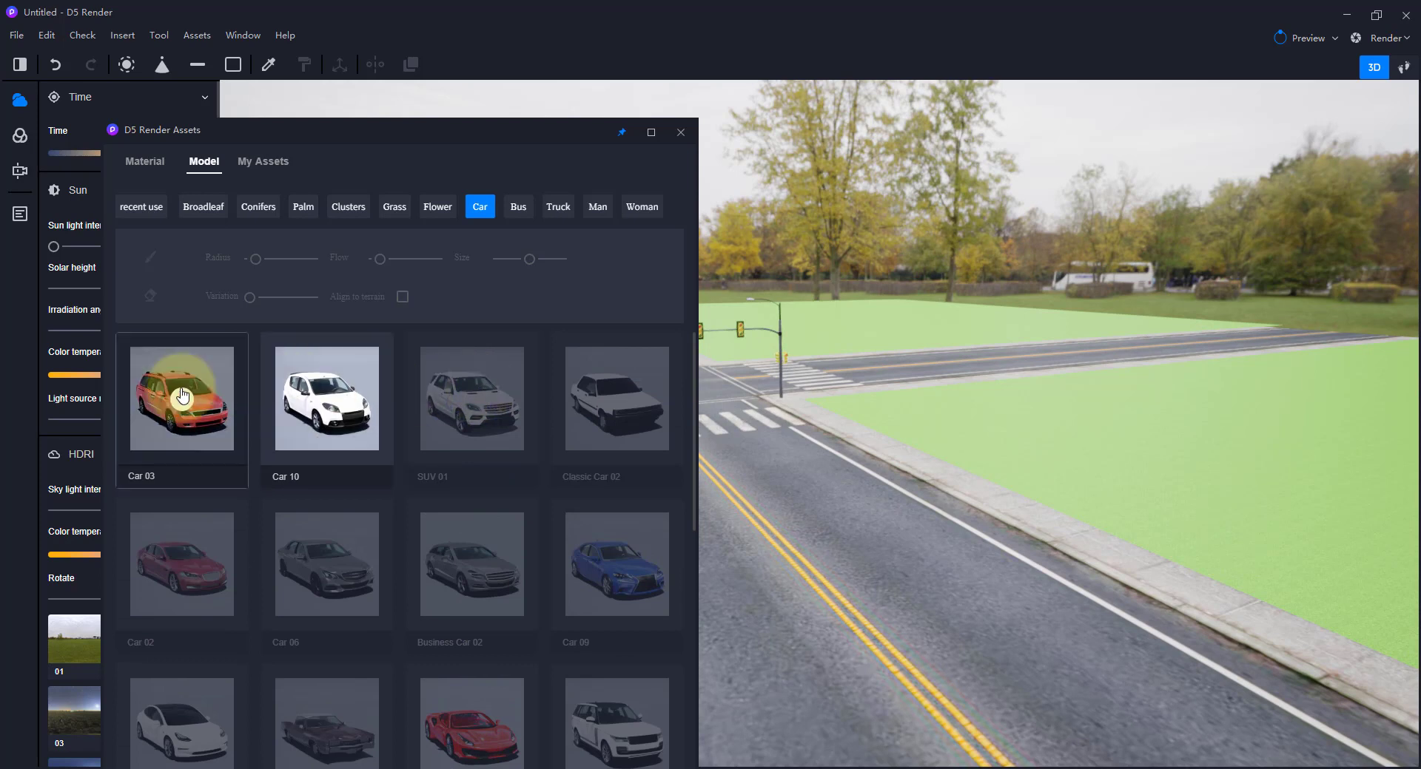
left_click(349, 412)
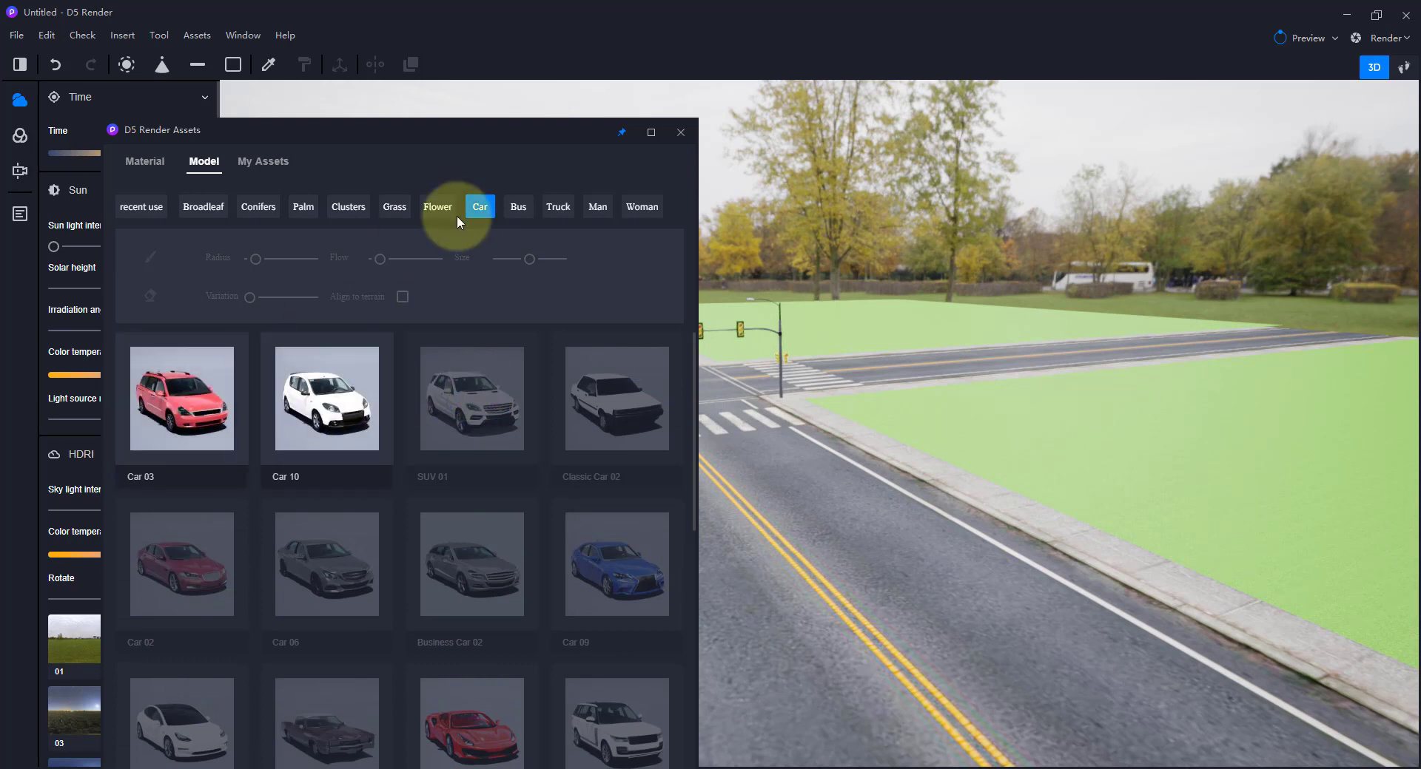
Place Car 03 in the road's near lane facing the intersection, close the asset library and deselect the car.
left_click(183, 407)
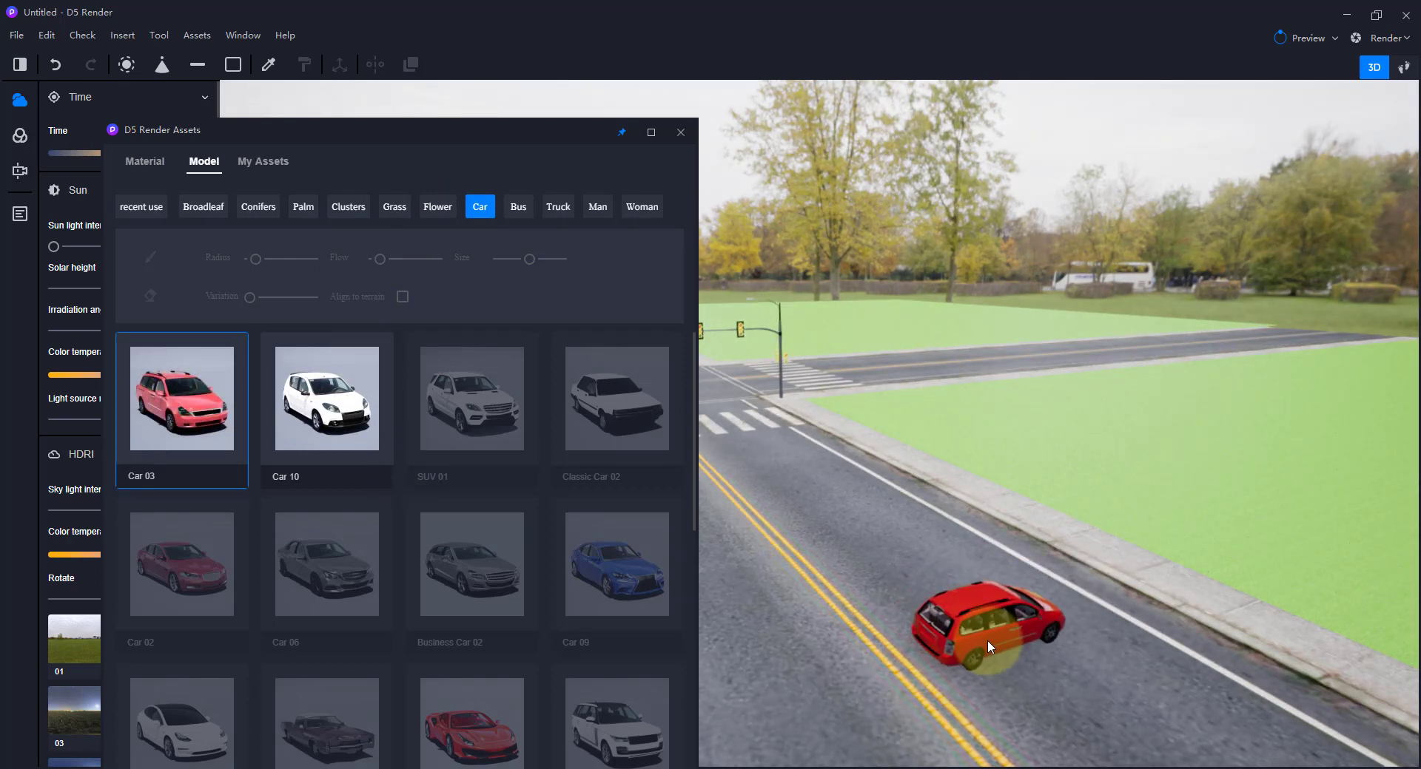
left_click(987, 641)
left_click_drag(984, 650, 1132, 673)
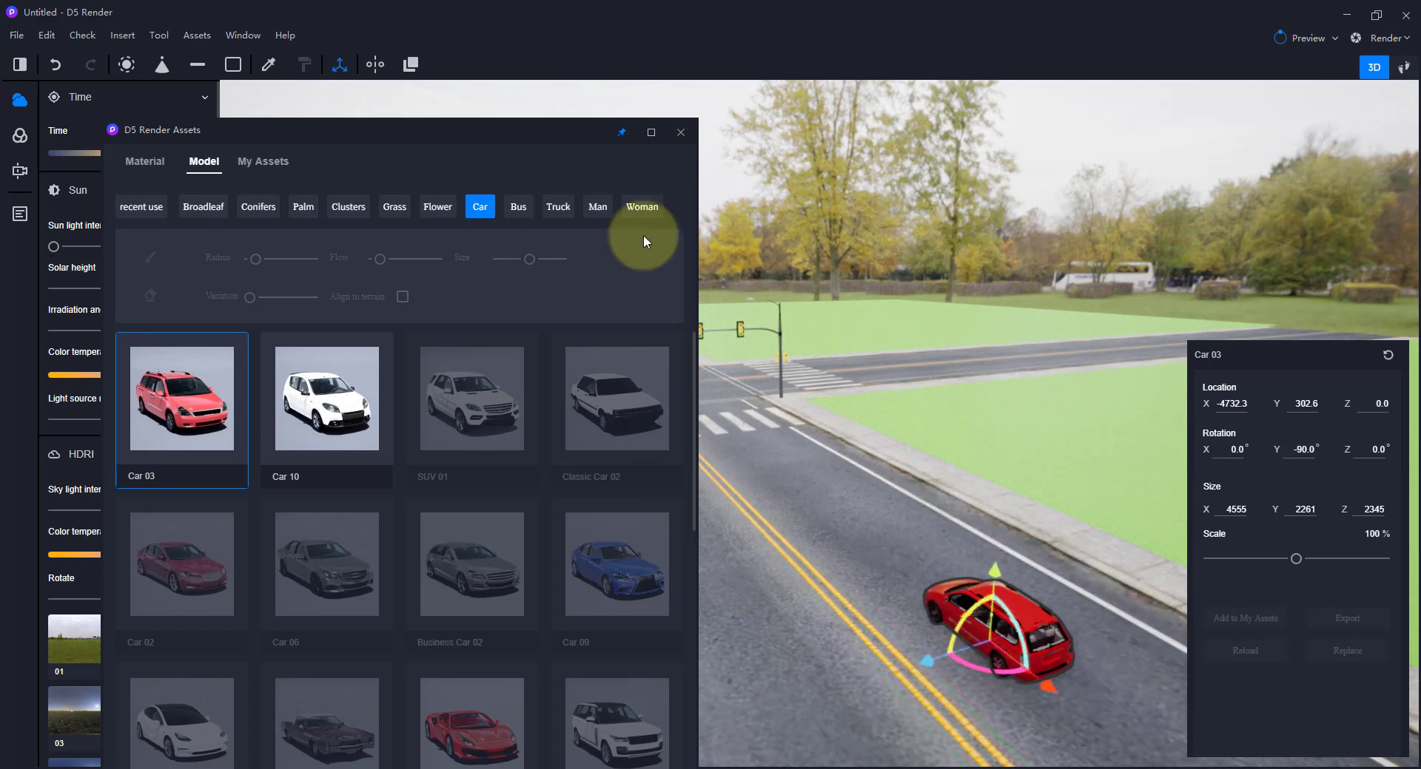
left_click(681, 132)
left_click(925, 596)
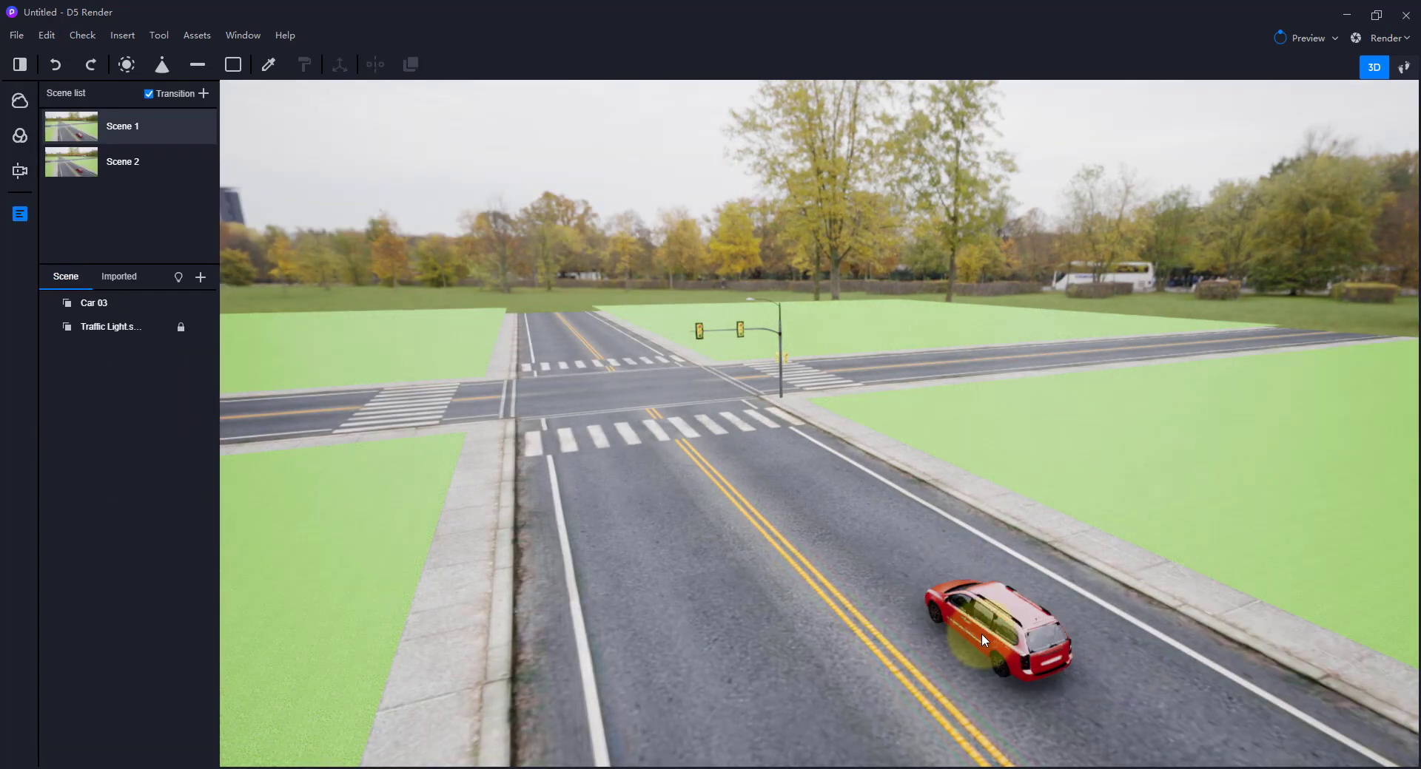
Set up a video render with two shots of the current view, moving the red car back to location X -4967.6 between them.
left_click(1385, 38)
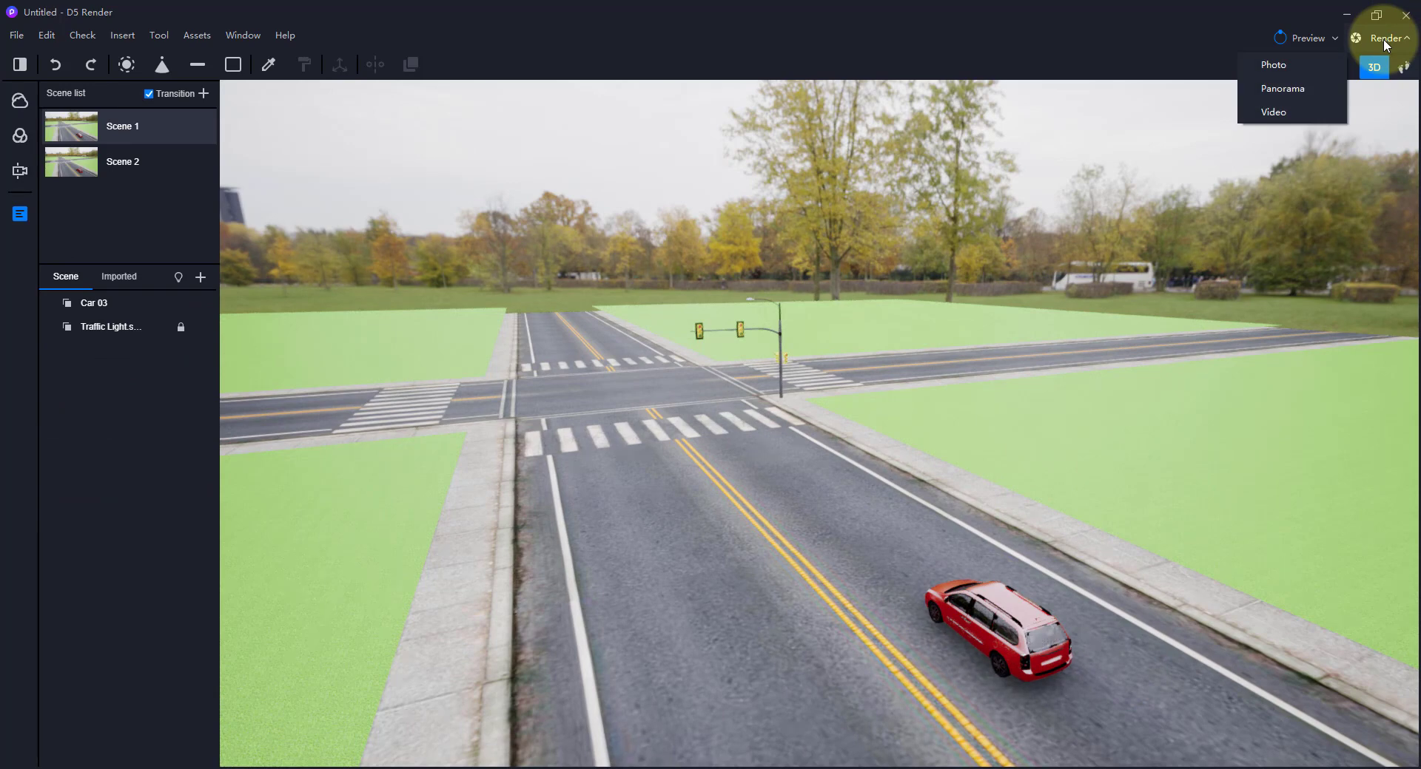
left_click(1276, 110)
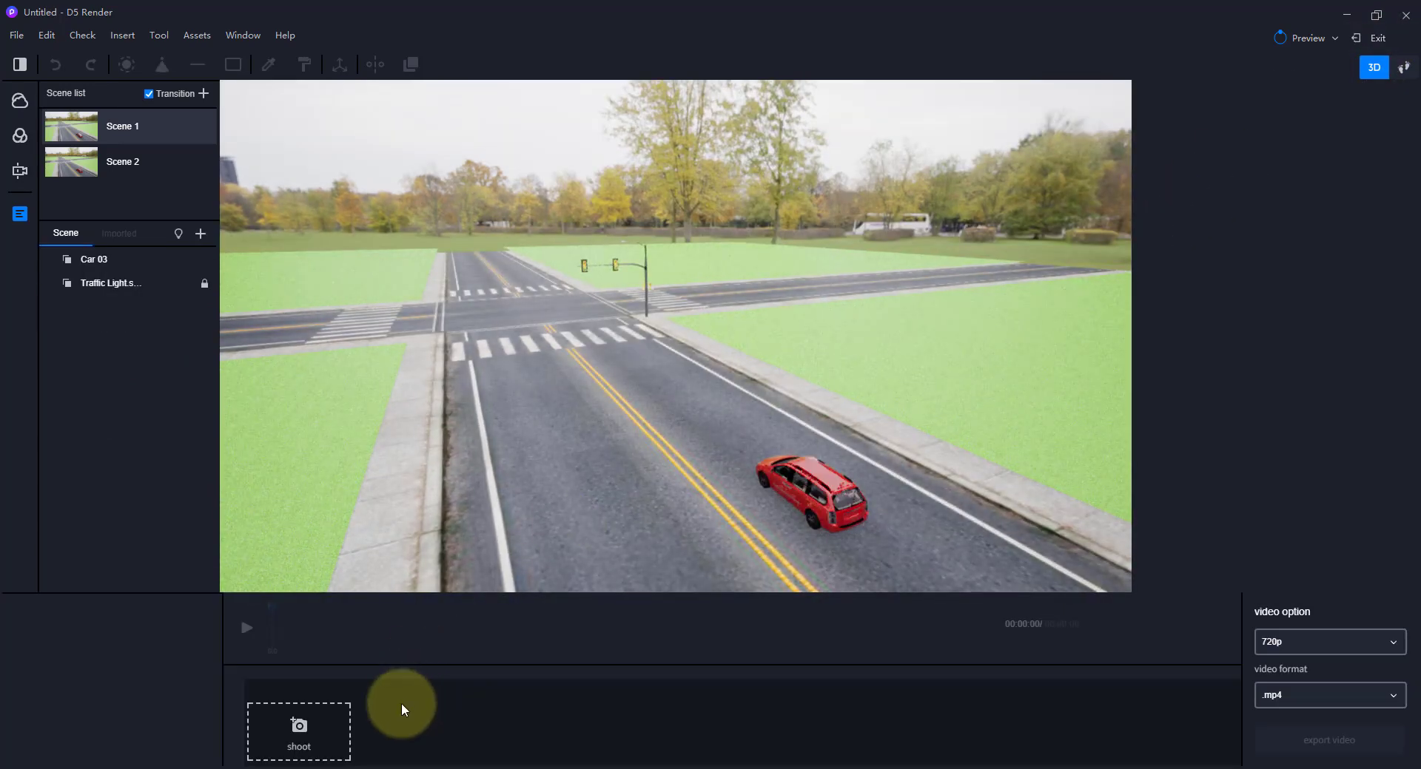
left_click(308, 738)
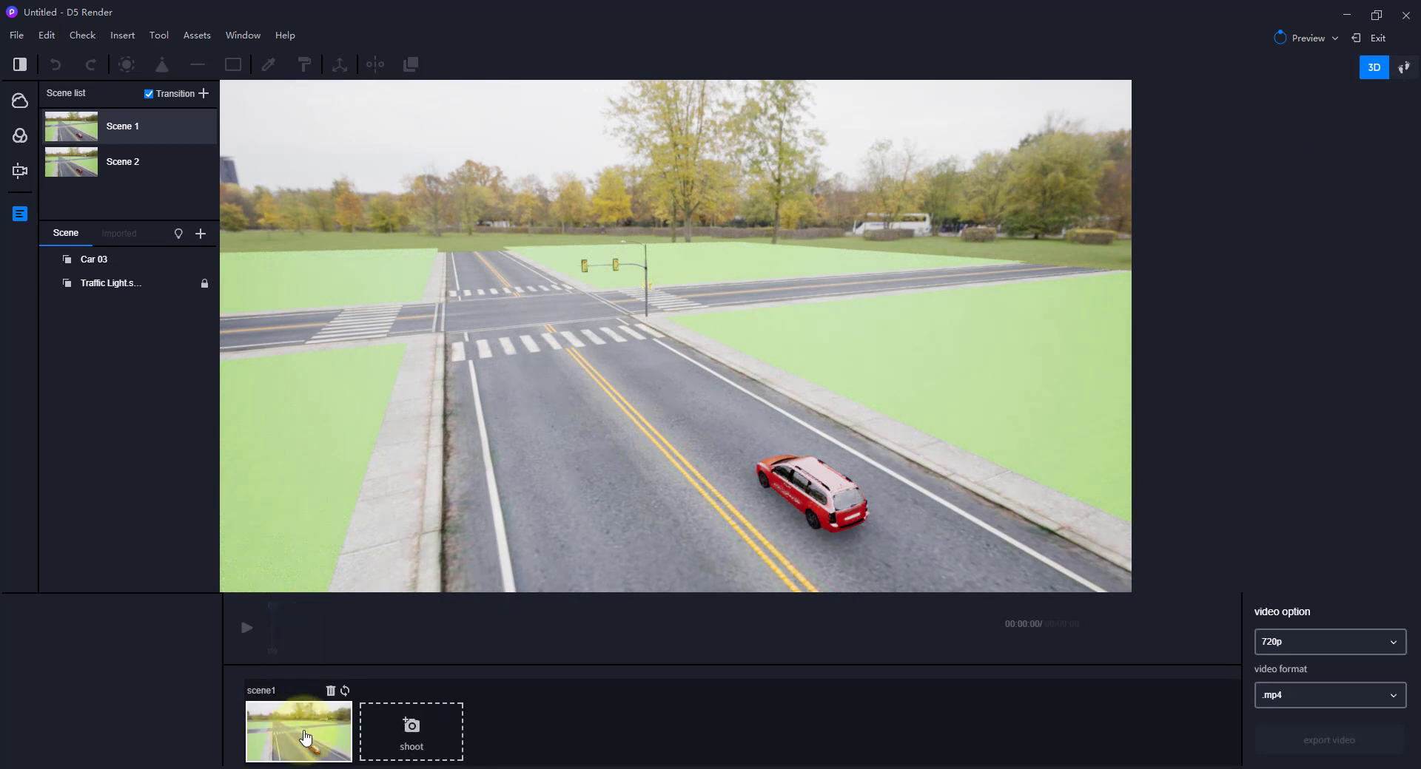
left_click(814, 490)
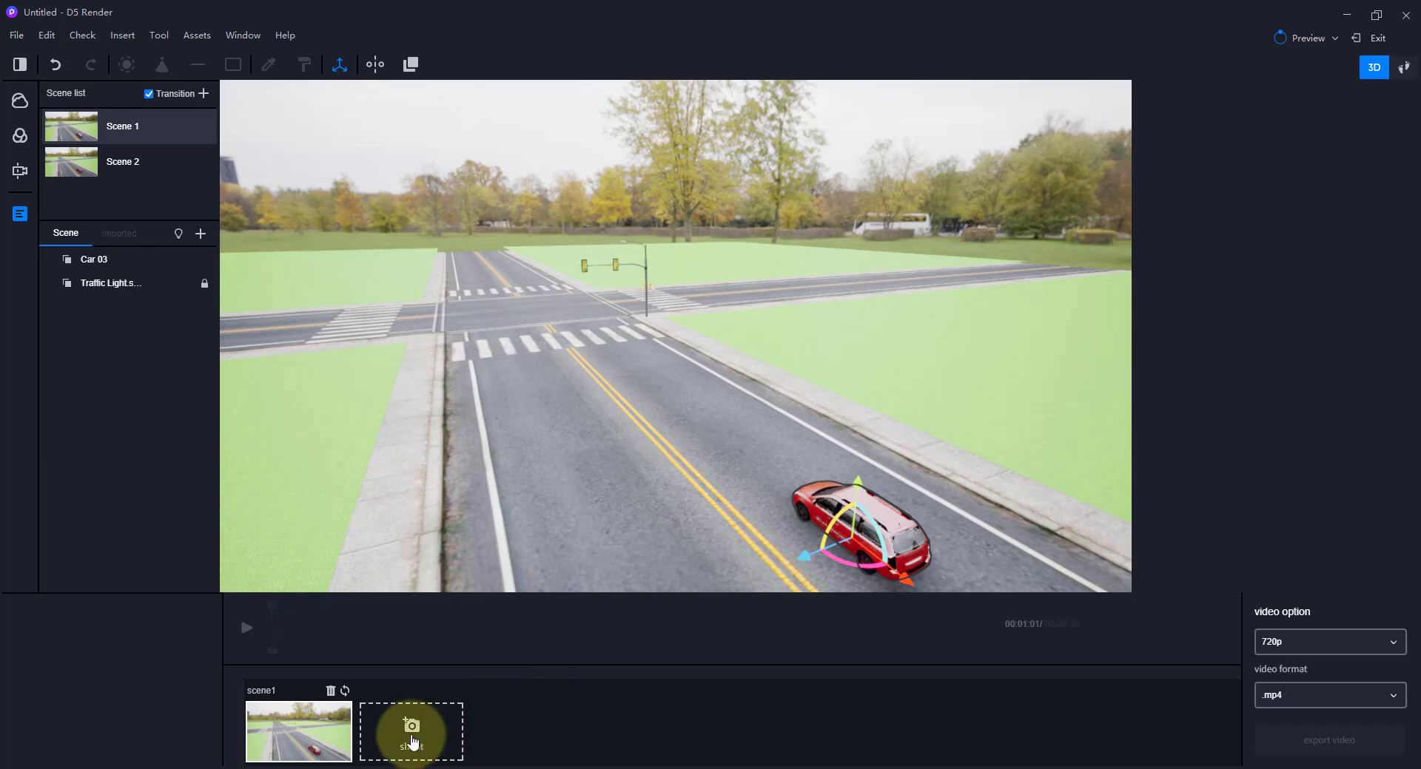
left_click(412, 742)
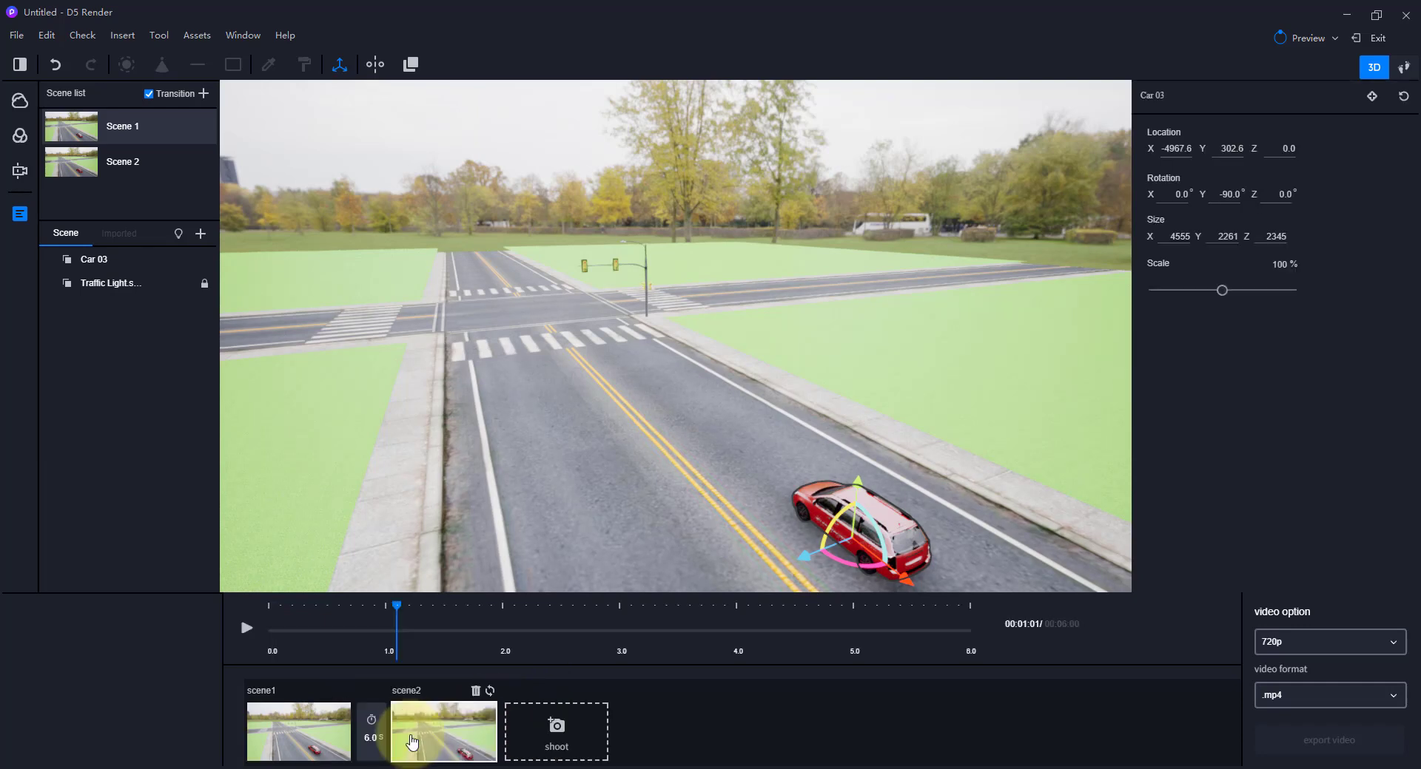
Animate Car 03 with a keyframe at 0.0 s and another at 6.0 s, driving it forward to location X -2561.6 near the crosswalk.
left_click(96, 259)
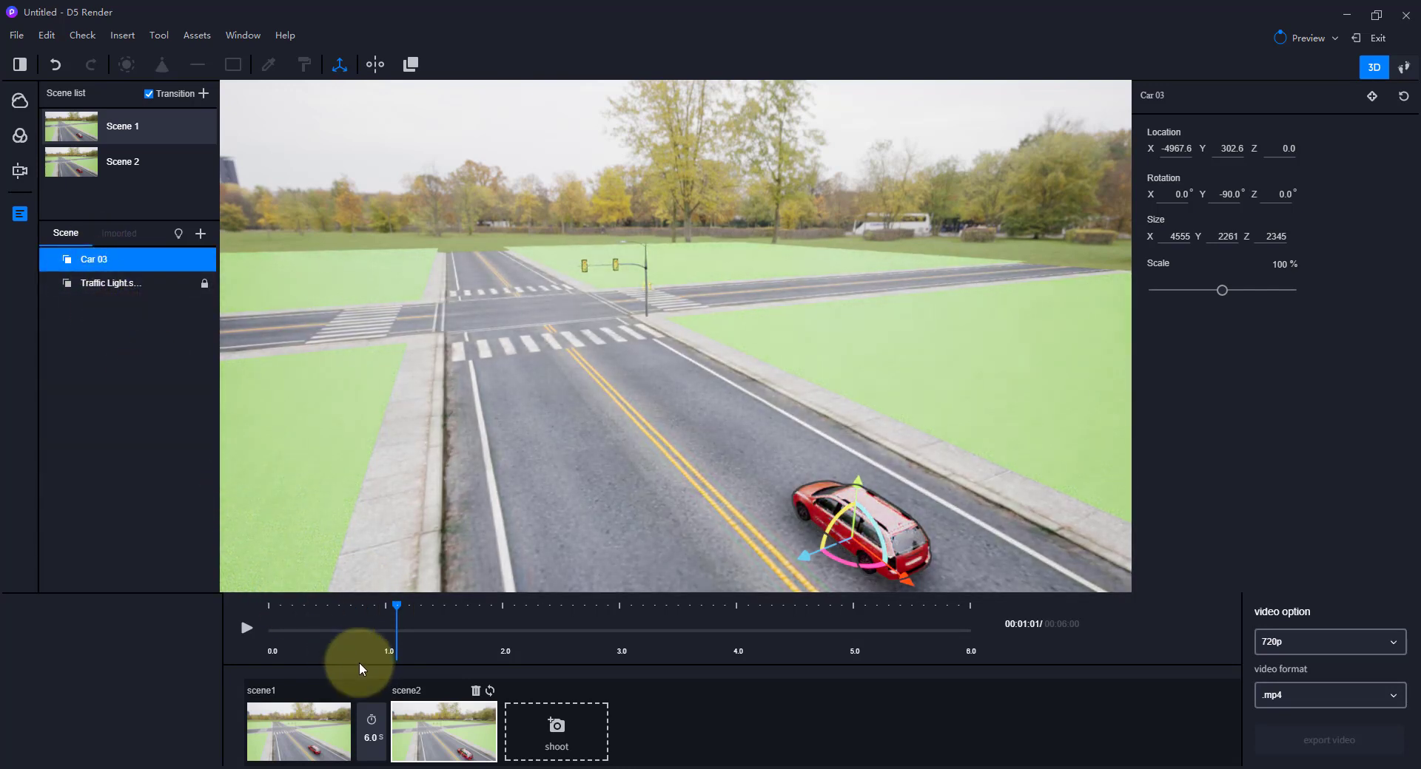
left_click_drag(398, 608, 251, 641)
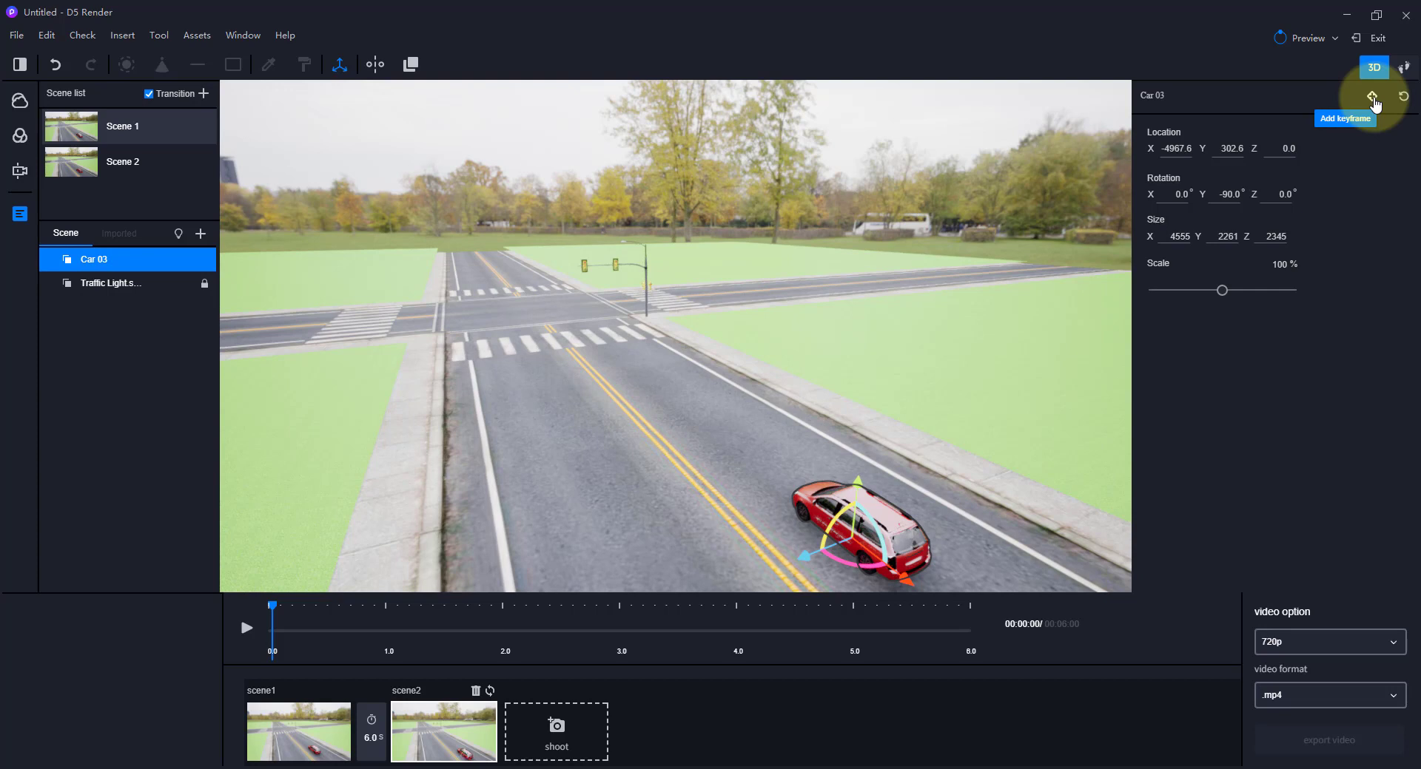
left_click(1373, 97)
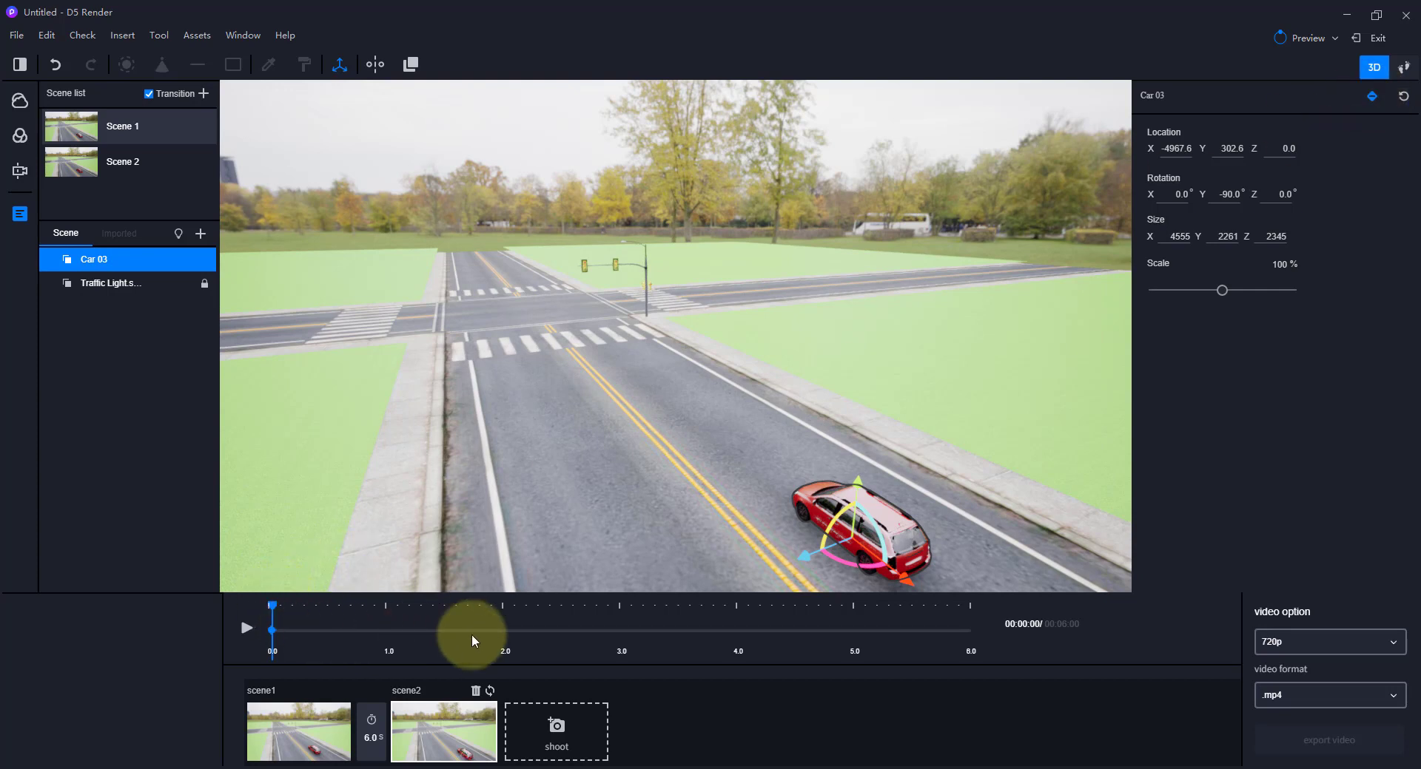
left_click(970, 613)
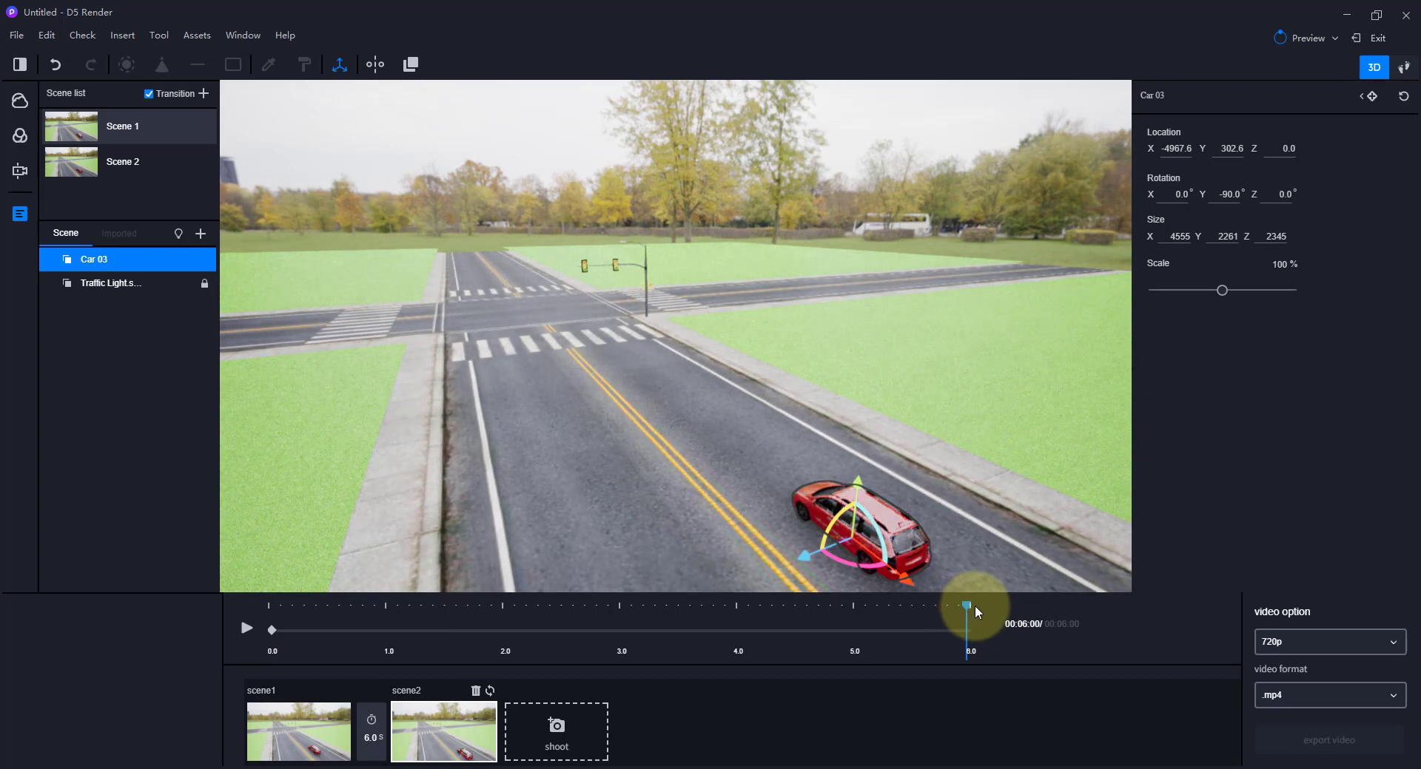
left_click_drag(898, 574, 655, 384)
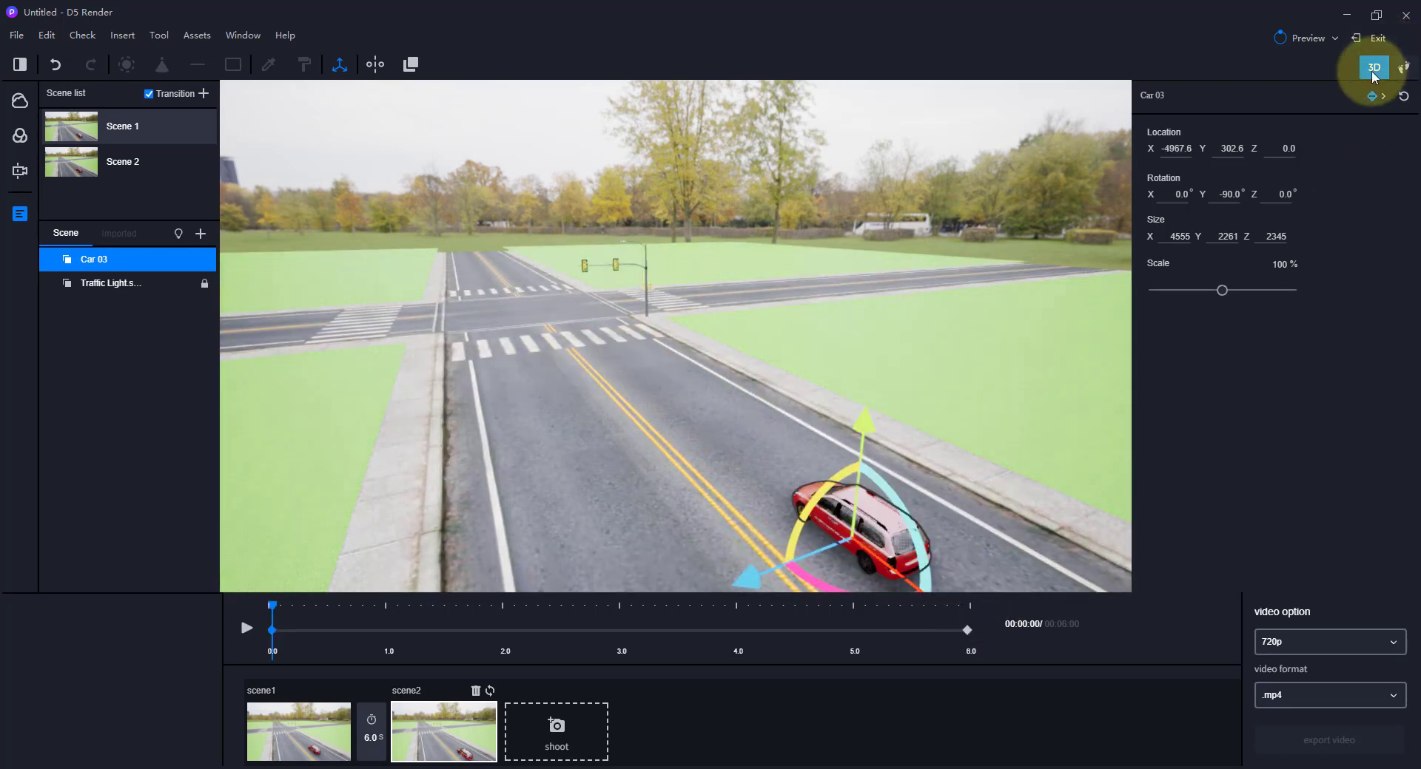
Check the car's end and start keyframes and play the animation from the beginning.
left_click(1382, 99)
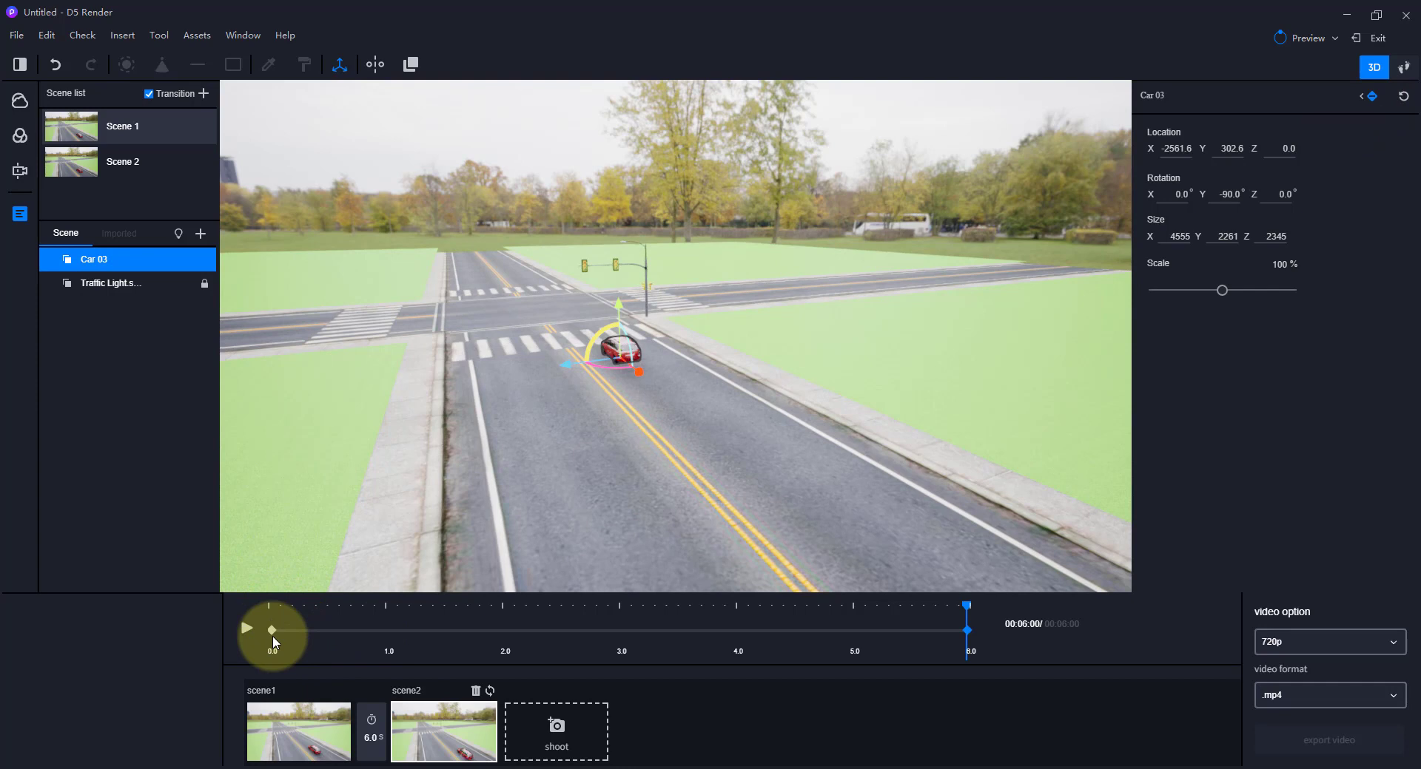
left_click(270, 618)
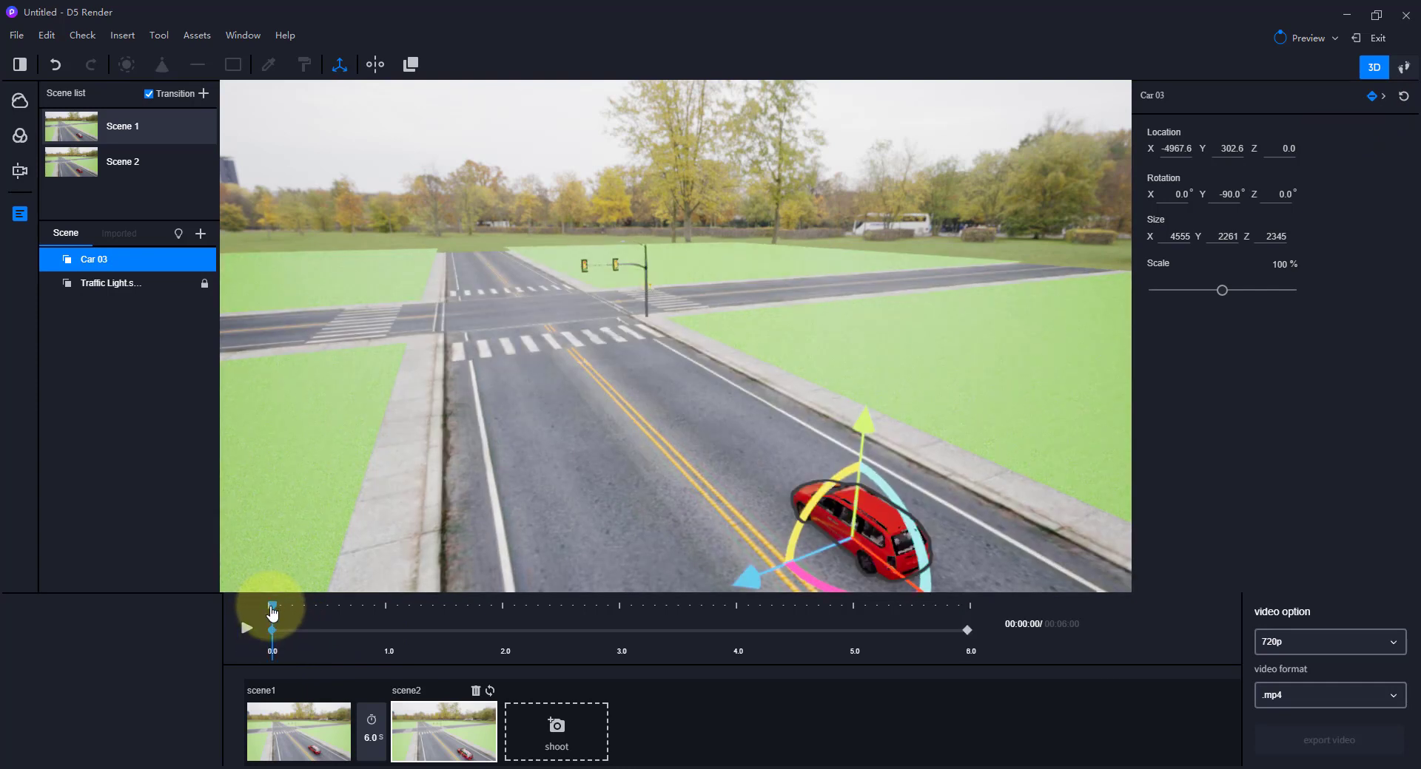
left_click(246, 628)
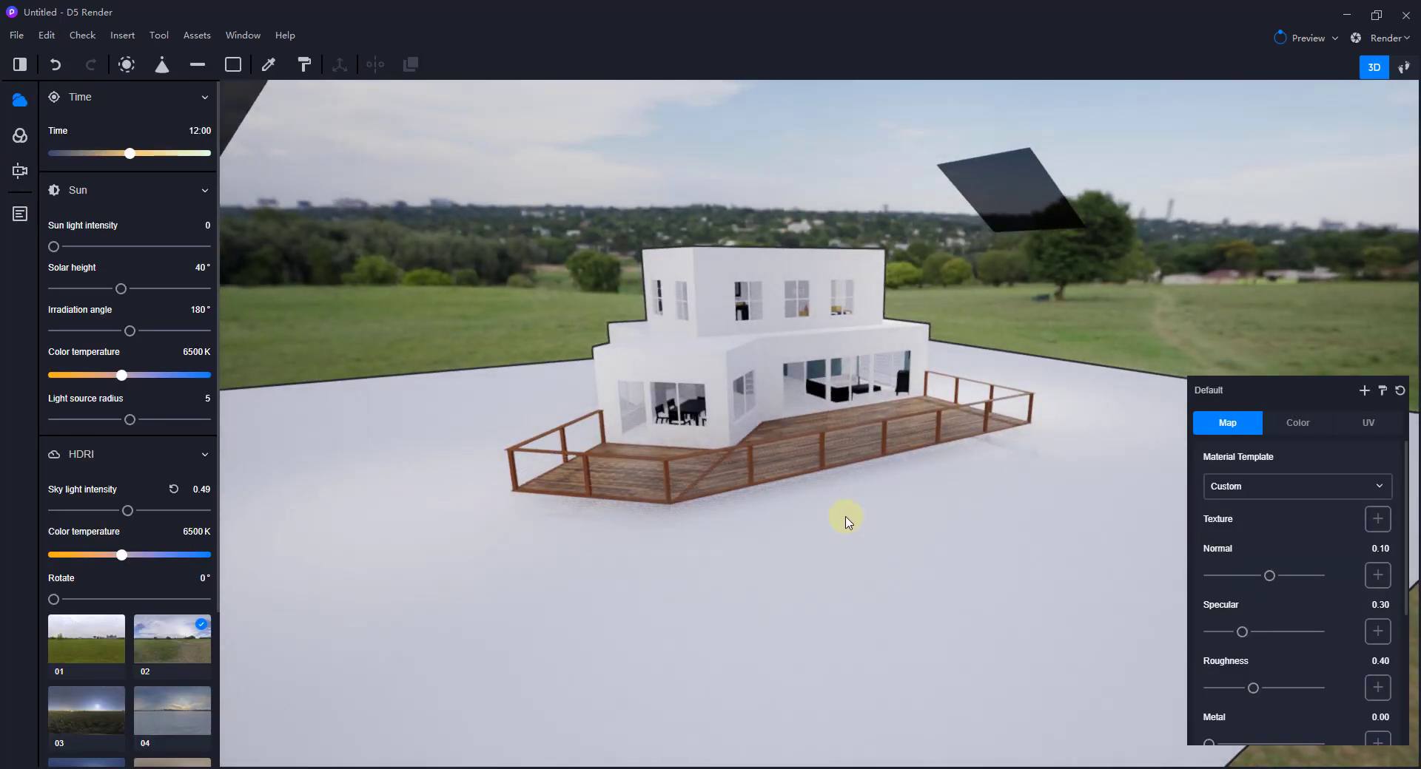
Show the scene's object list and select the imported SketchUp house model to check its reload option.
left_click(19, 214)
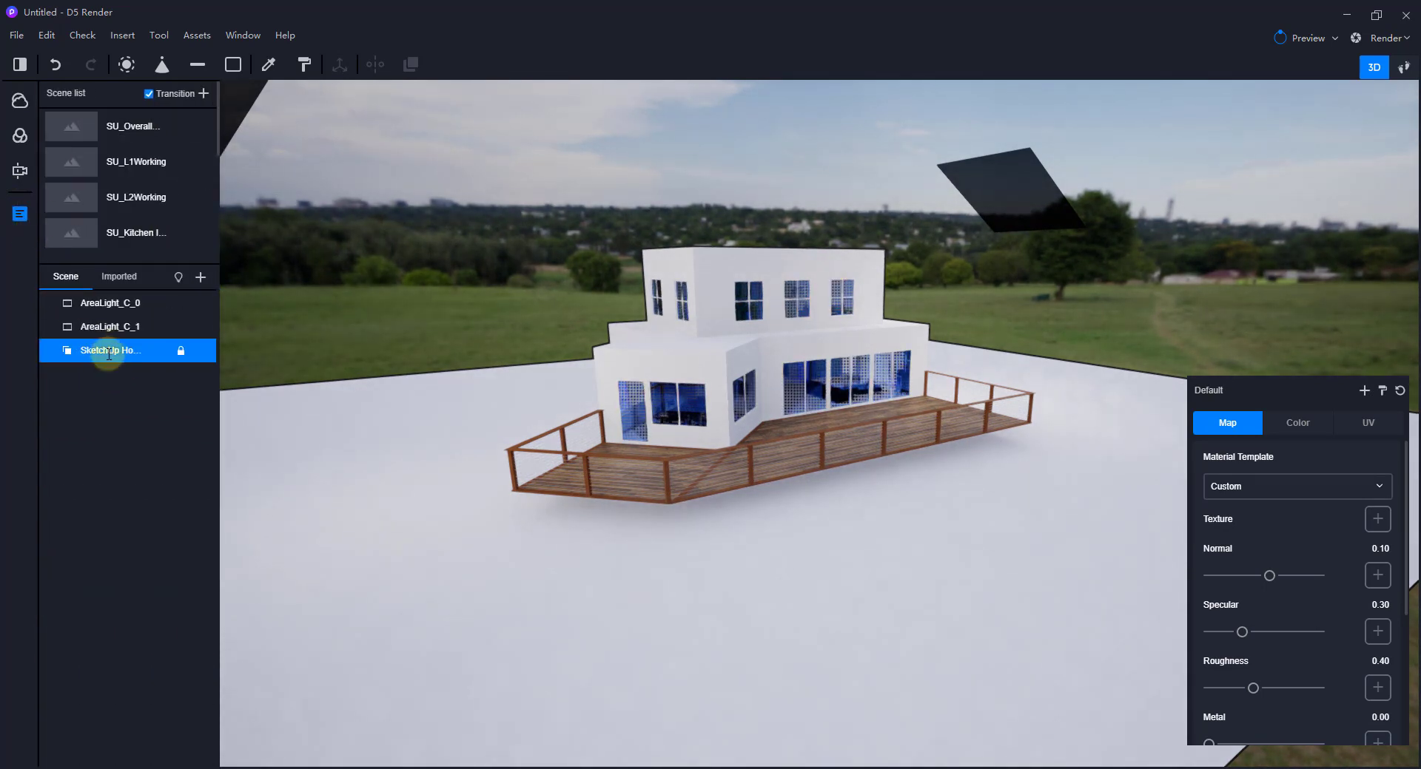
left_click(67, 352)
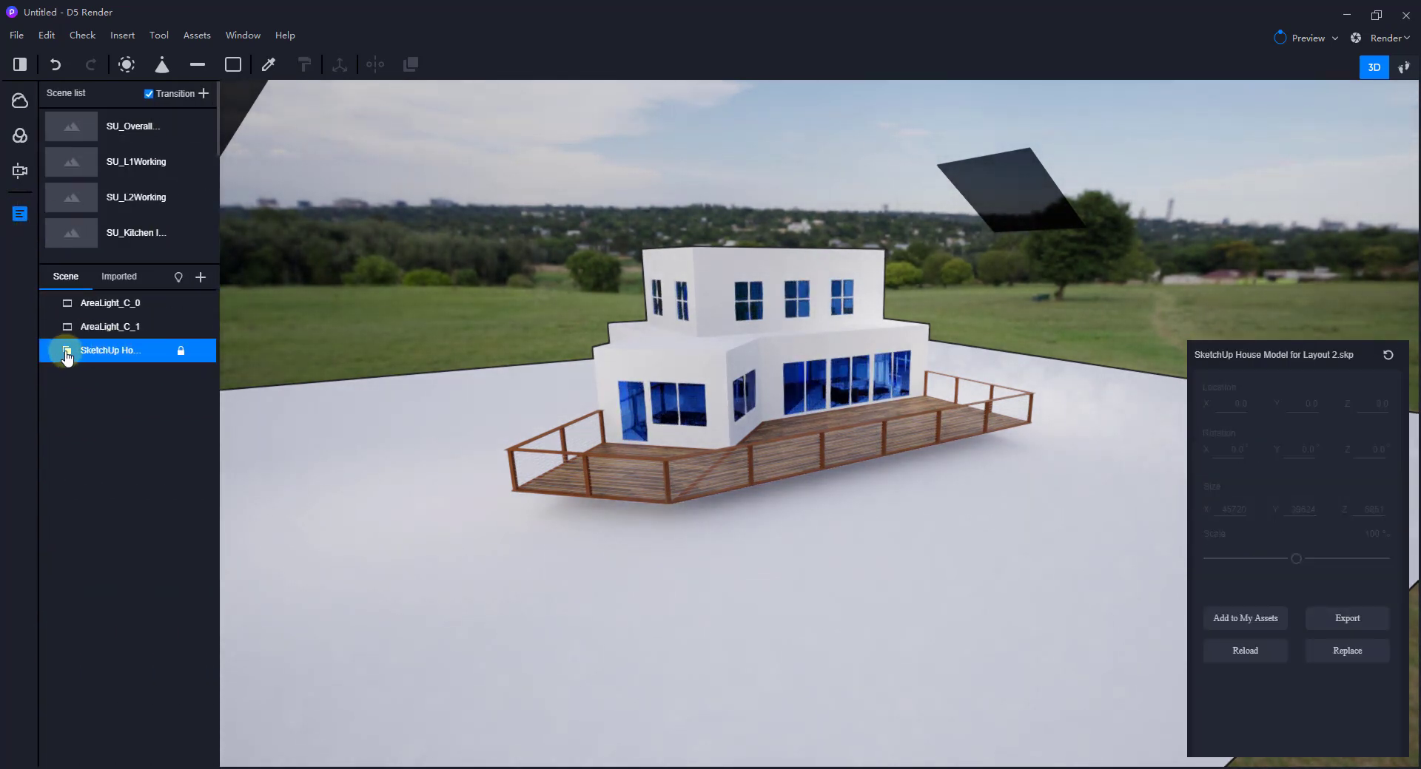
left_click(1248, 654)
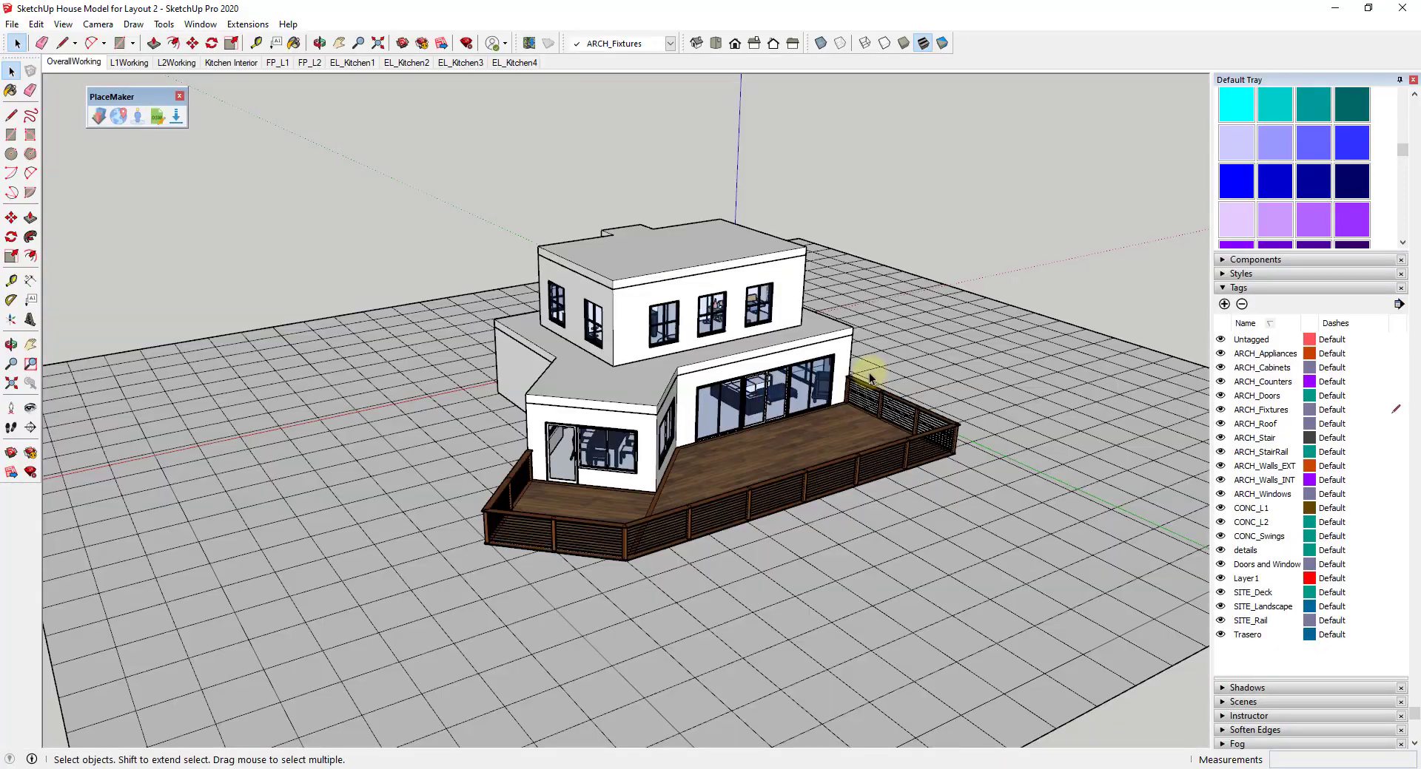
Switch to SketchUp, place two more palm tree copies in front of and beside the house, and save the model.
middle_click_drag(866, 374, 777, 325)
scroll(1314, 516, "down", 10)
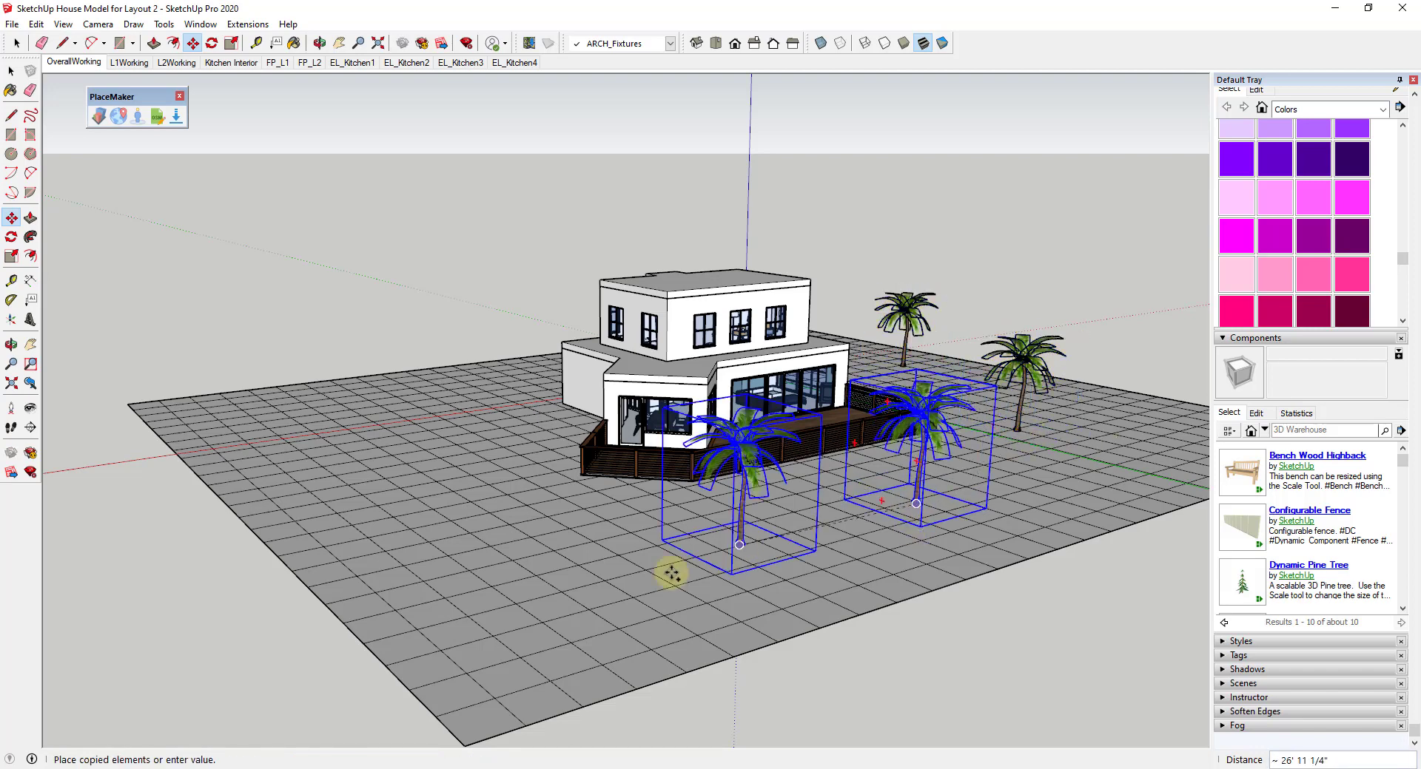
left_click(672, 573)
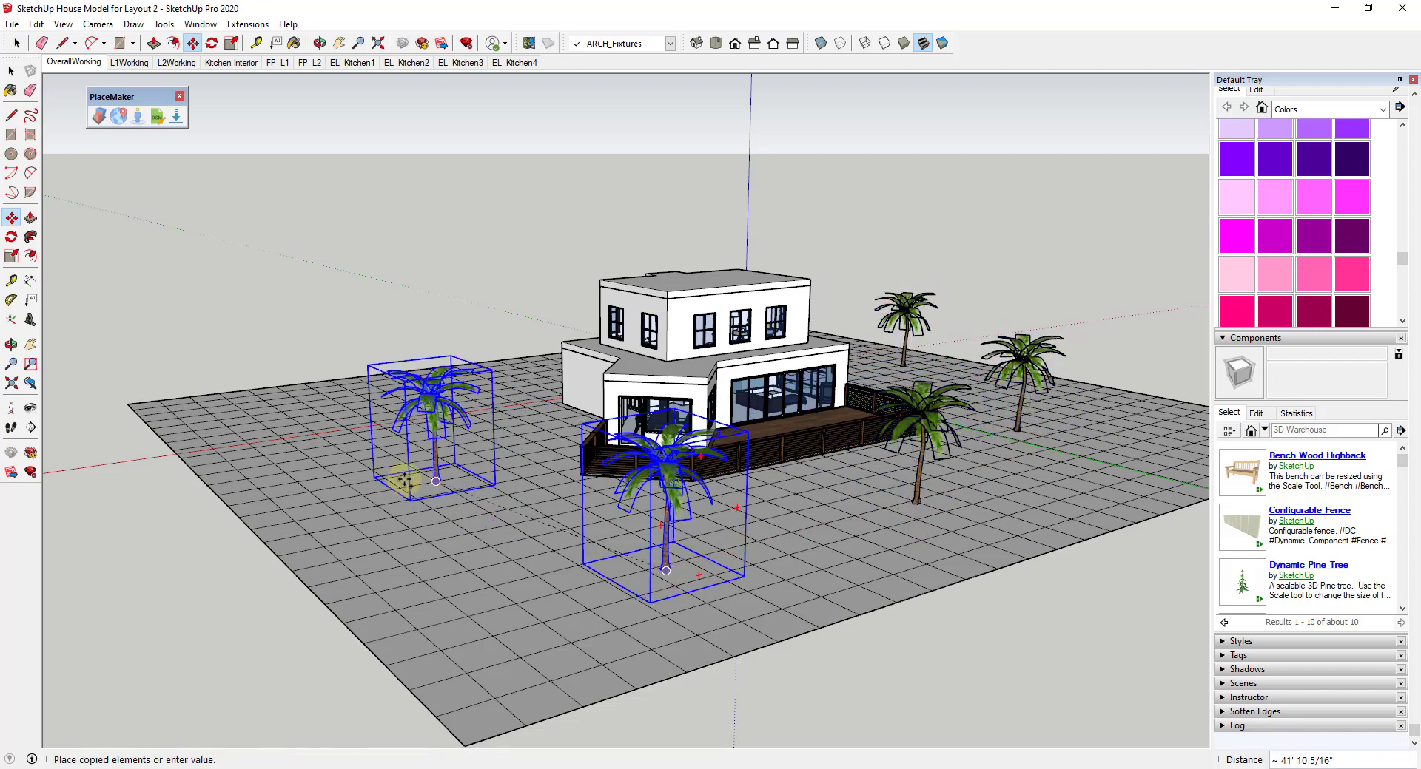
left_click(403, 481)
left_click(12, 25)
left_click(67, 94)
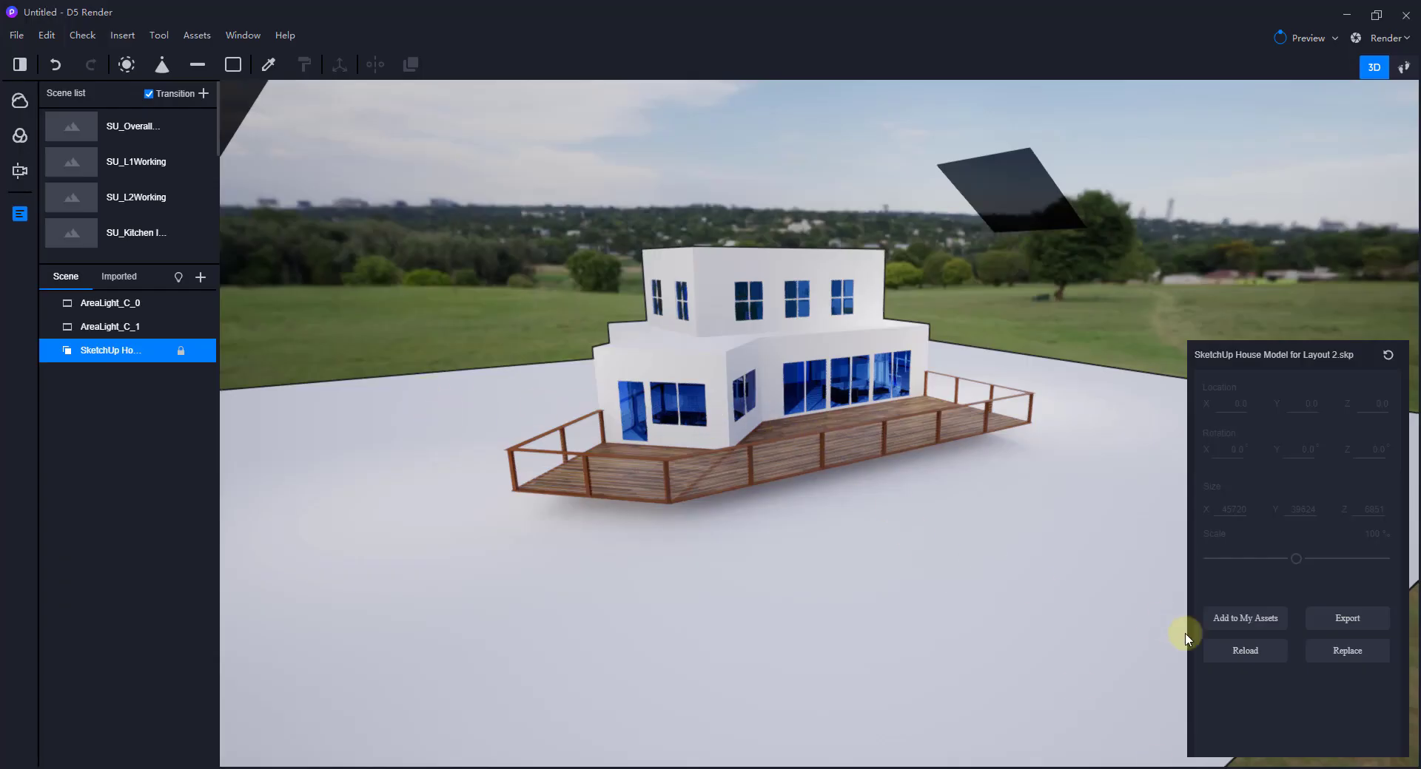
Switch back to D5 Render and reload the SketchUp house model to bring in the palm trees.
left_click(1246, 652)
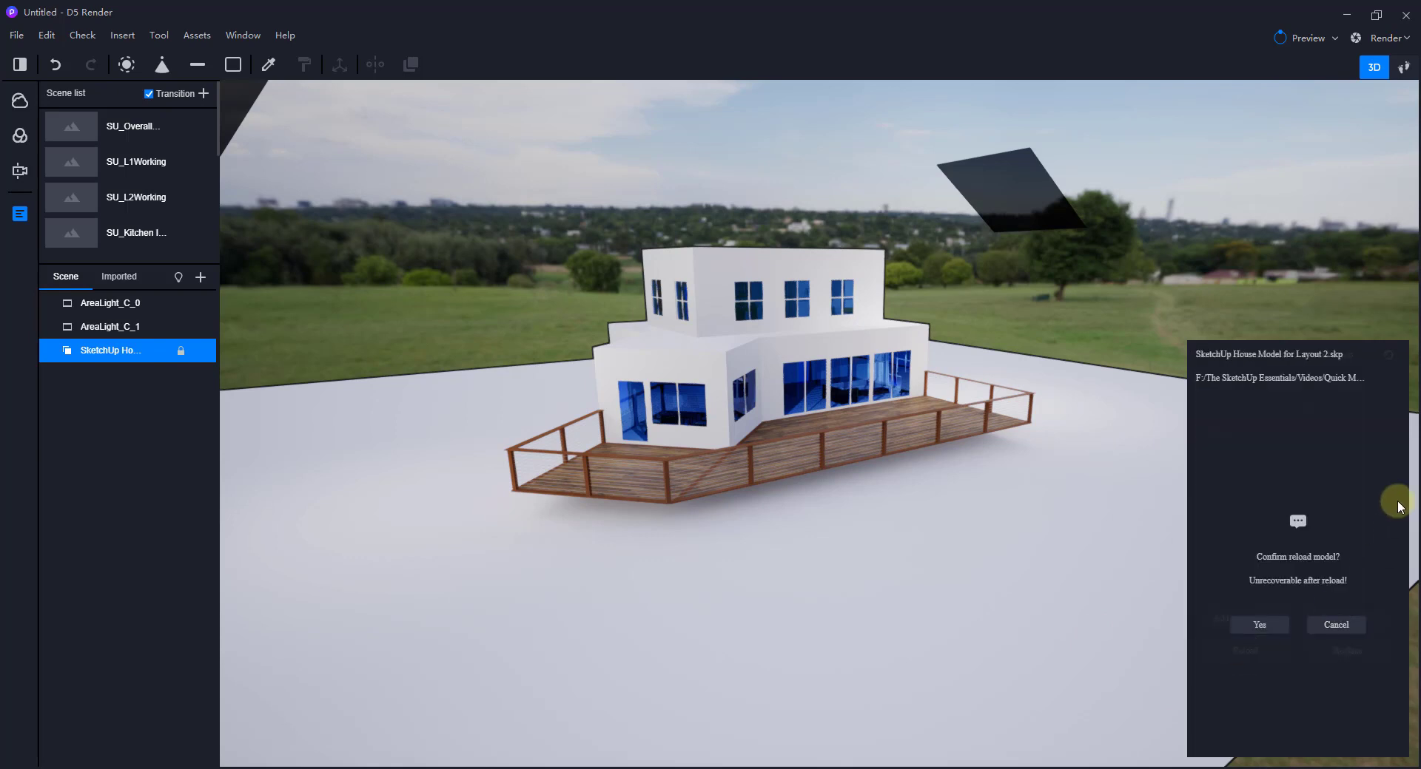
left_click(1259, 625)
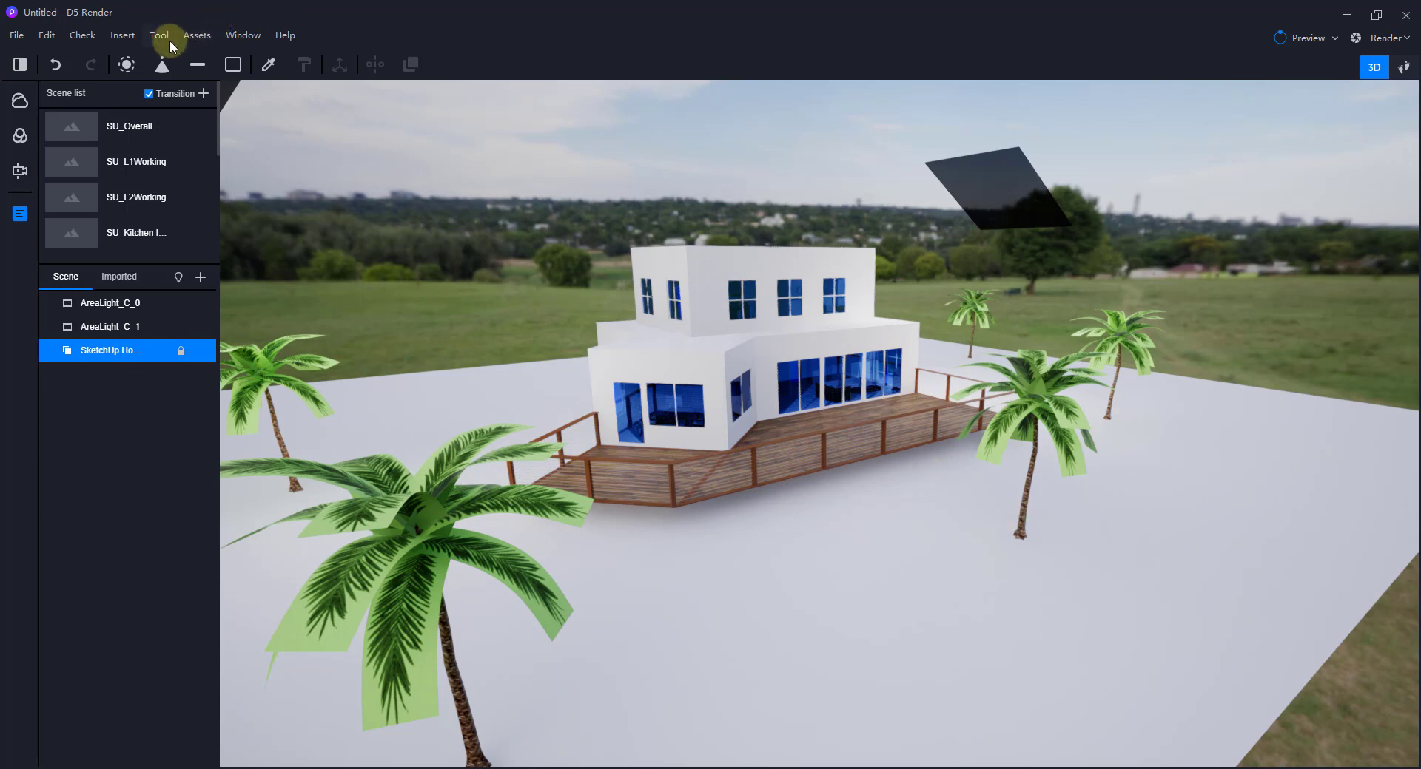
Paint Grass02 Cluster from the asset library over the ground around the palms with increased brush radius, size and variation.
left_click(194, 34)
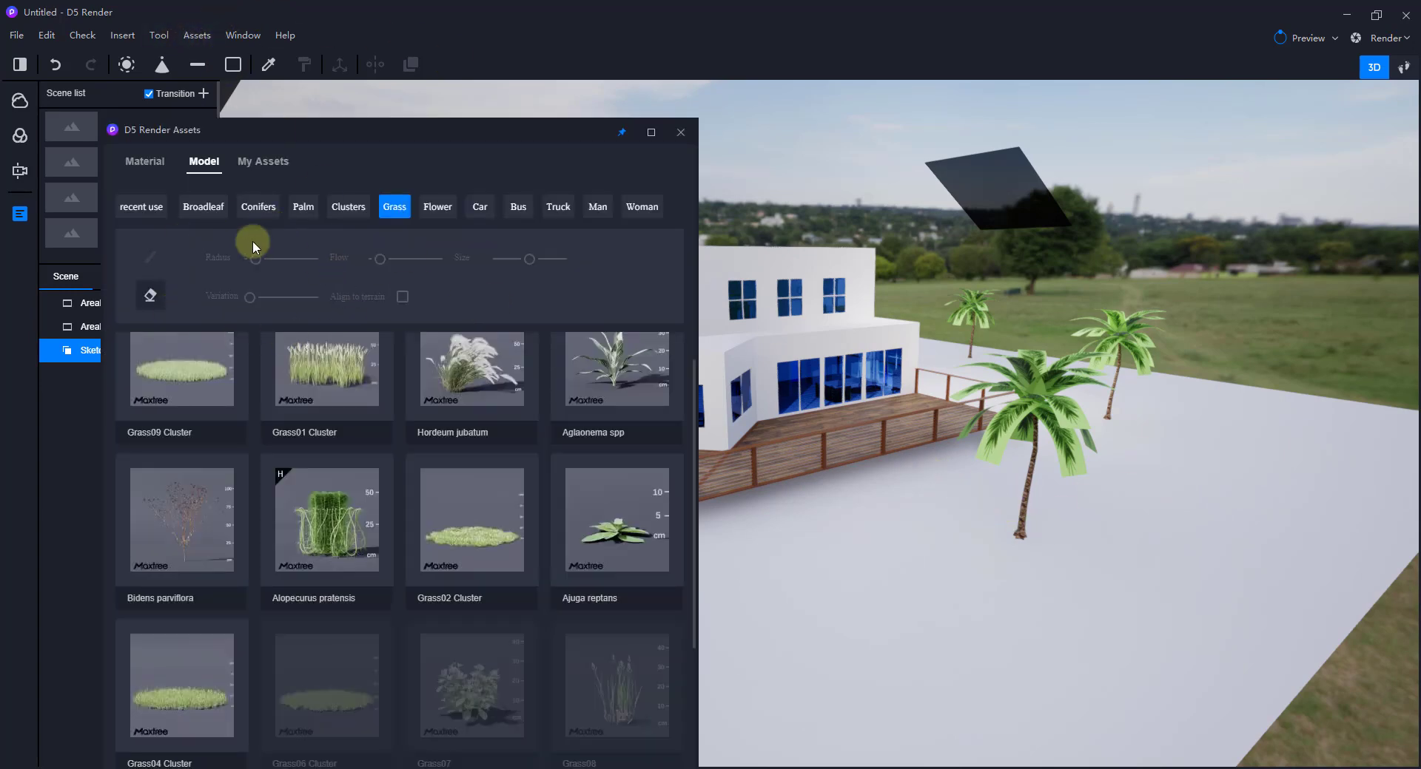
left_click(494, 541)
mouse_move(286, 262)
left_mouse_down()
mouse_move(215, 259)
mouse_move(294, 257)
left_mouse_up()
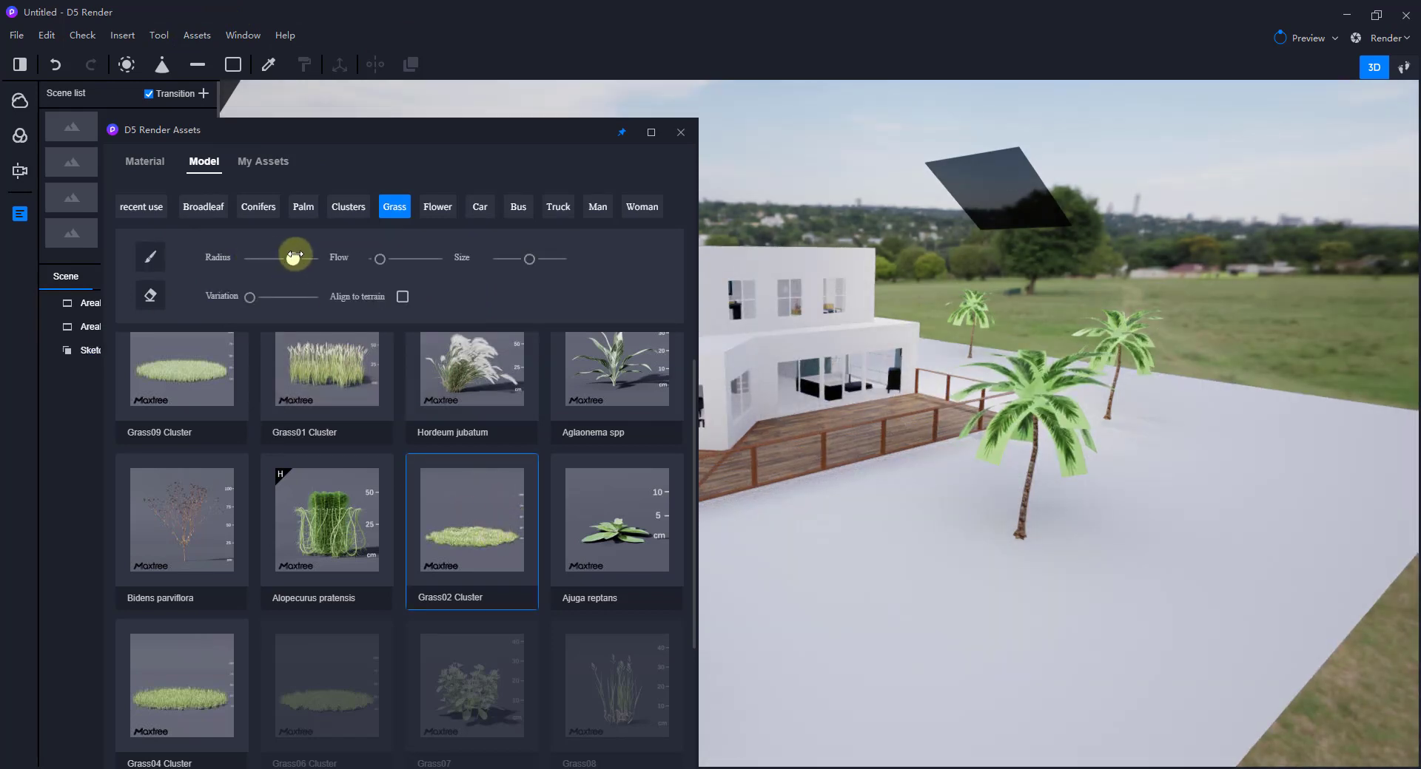
left_click_drag(529, 258, 541, 258)
left_click_drag(250, 297, 275, 297)
left_click_drag(1095, 518, 1242, 452)
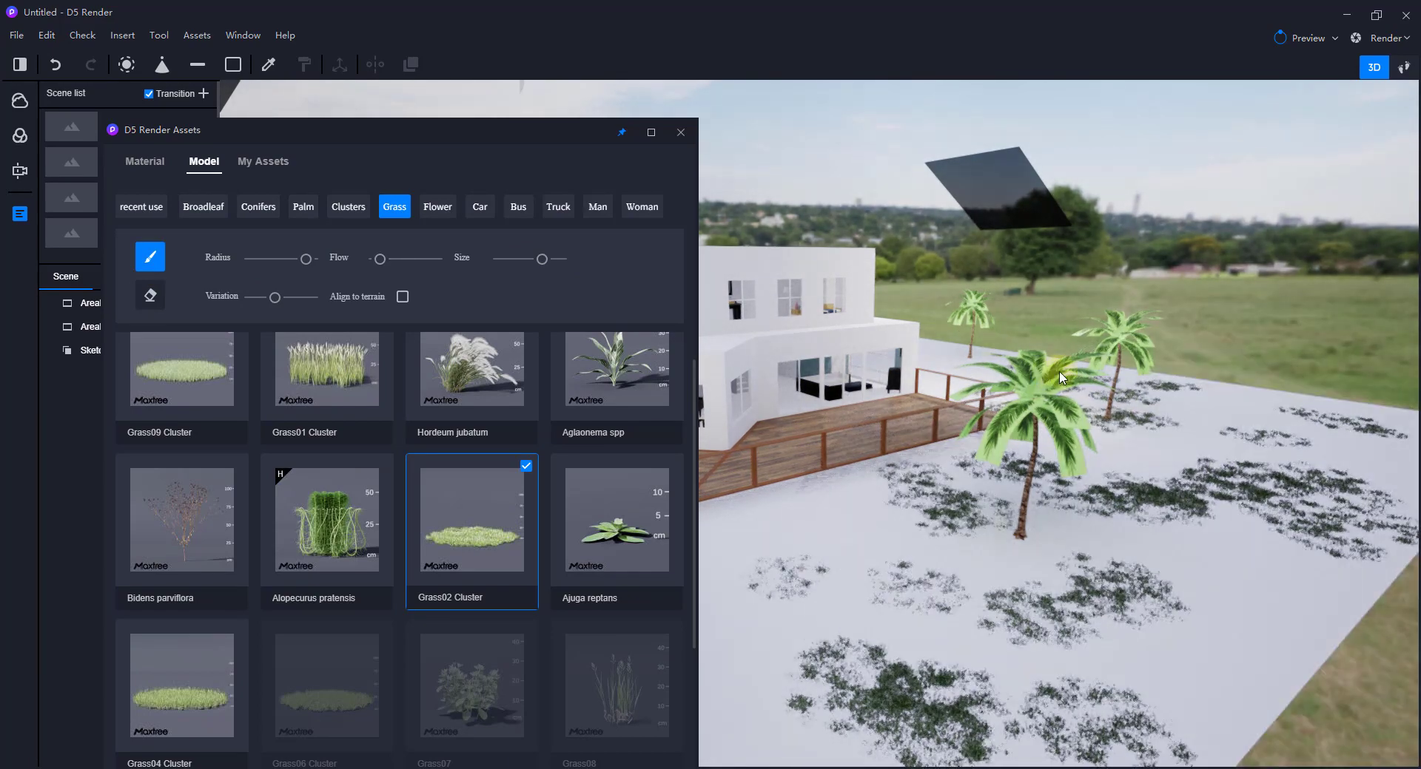
mouse_move(1102, 512)
right_mouse_down()
mouse_move(897, 530)
mouse_move(1121, 475)
mouse_move(1057, 488)
mouse_move(1123, 490)
mouse_move(1036, 489)
mouse_move(887, 620)
mouse_move(789, 619)
mouse_move(863, 656)
mouse_move(929, 665)
right_mouse_up()
mouse_move(929, 664)
left_mouse_down()
mouse_move(1041, 591)
mouse_move(1064, 541)
mouse_move(1146, 515)
mouse_move(1206, 535)
mouse_move(1211, 482)
mouse_move(1153, 460)
mouse_move(1084, 483)
mouse_move(909, 500)
mouse_move(940, 512)
mouse_move(843, 482)
left_mouse_up()
right_click_drag(844, 482, 763, 503)
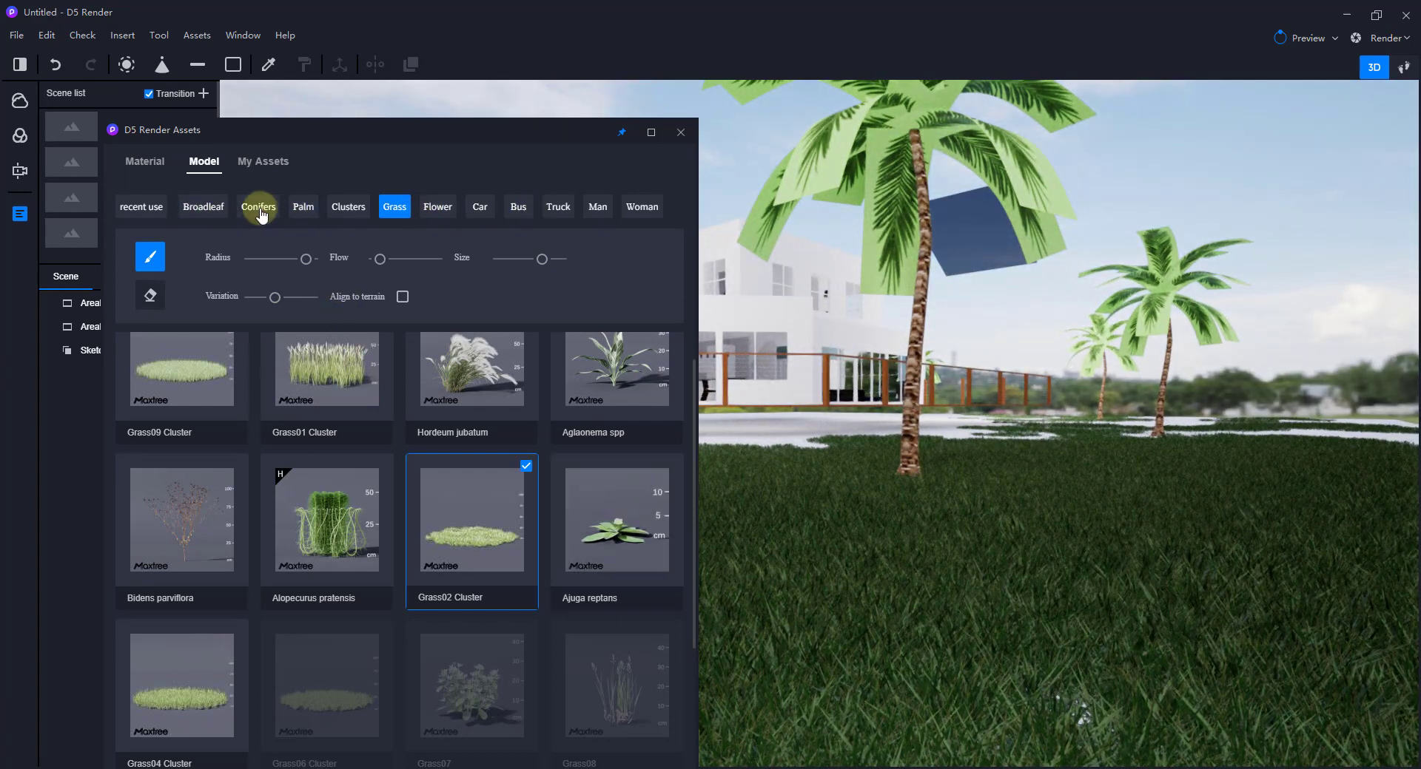
Brush Tree36 broadleaf trees onto the grass beside the palms, using a smaller brush radius.
left_click(259, 211)
left_click(204, 211)
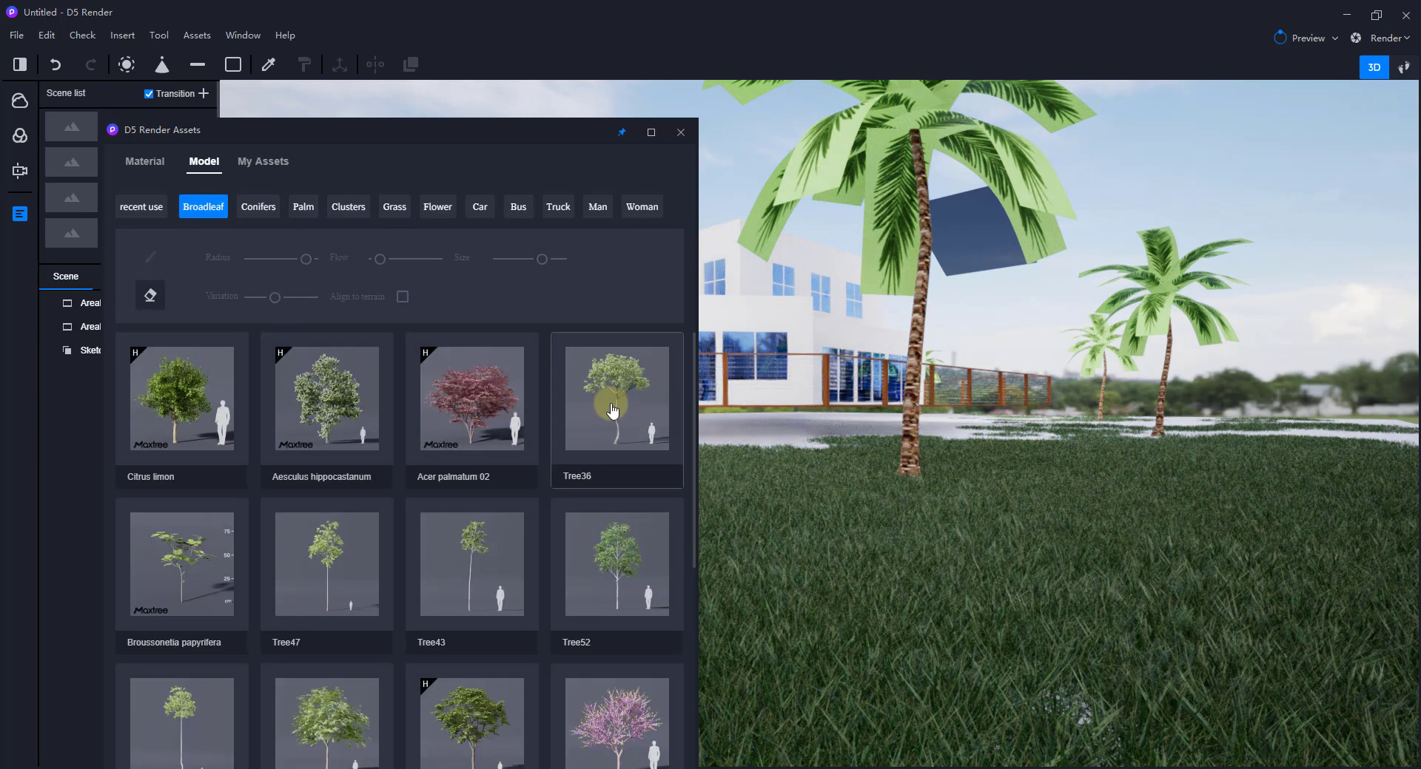
left_click(611, 376)
left_click(1161, 478)
left_click(1220, 413)
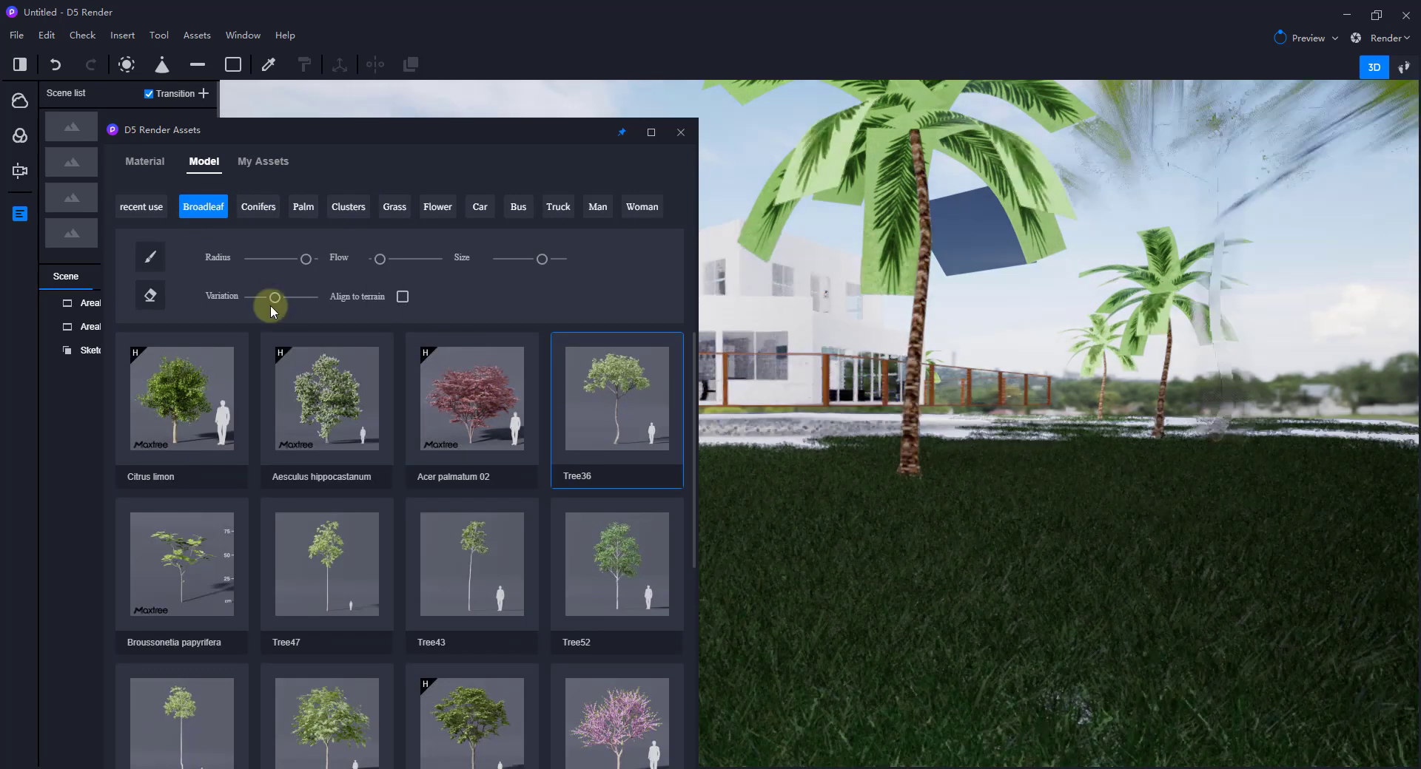
left_click_drag(306, 258, 274, 259)
left_click(150, 257)
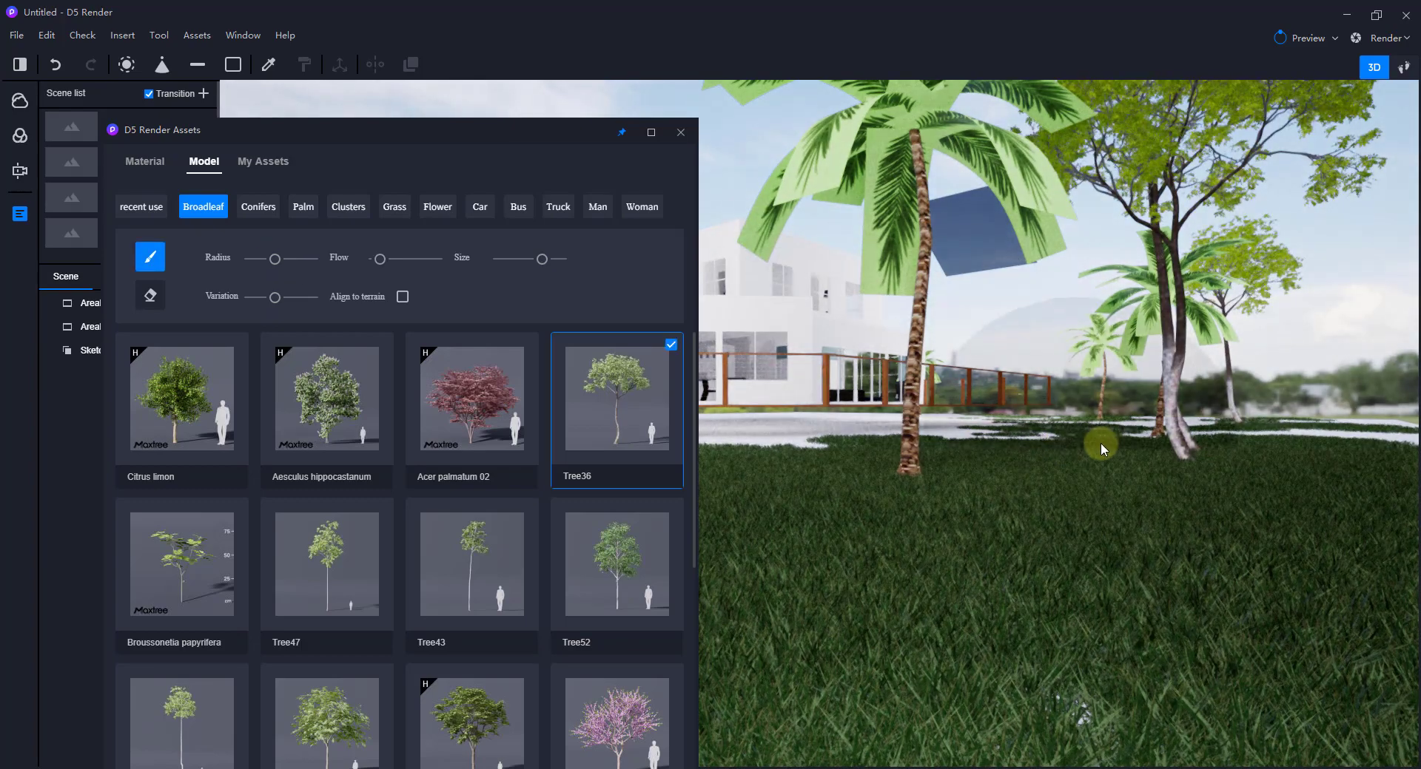
scroll(1214, 466, "up", 3)
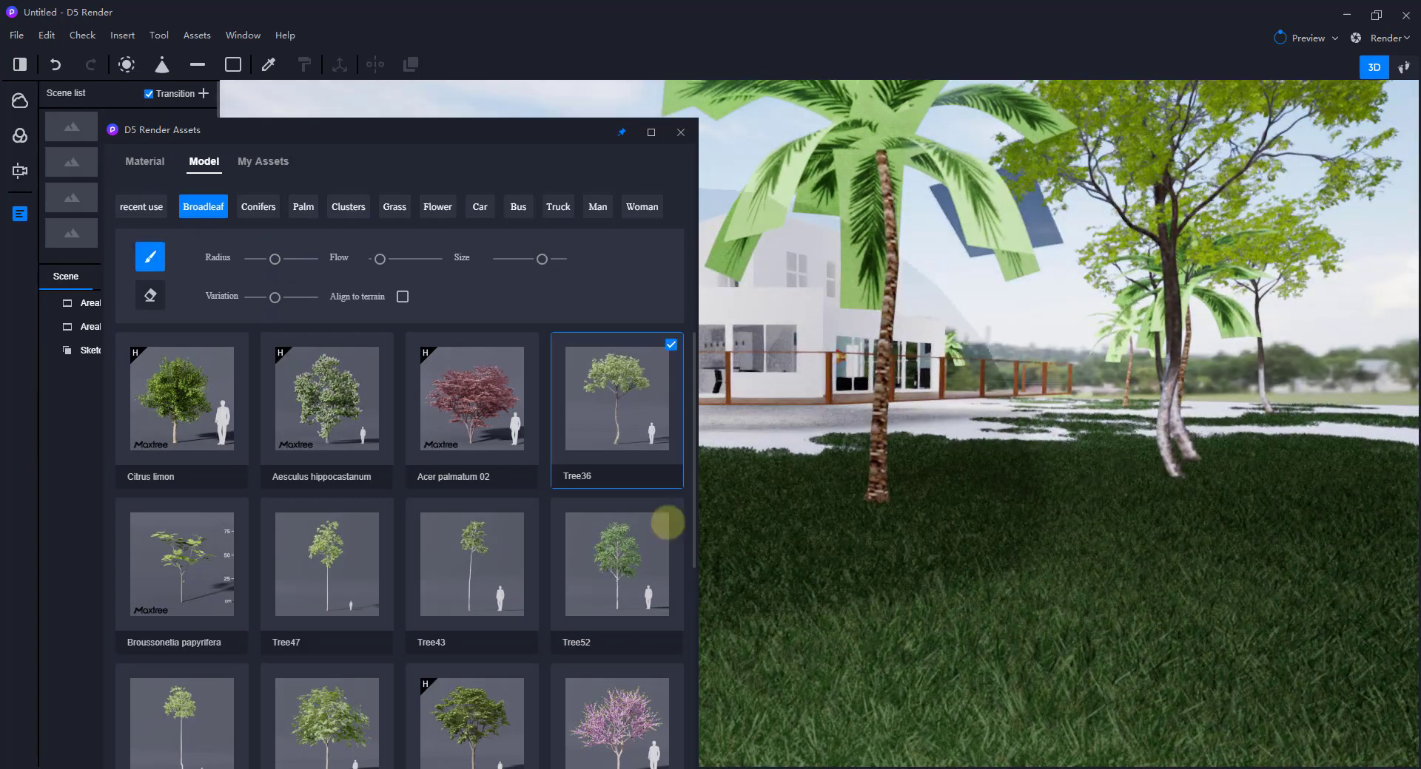
Browse the broadleaf tree models in the asset library and return to the start of the list.
scroll(612, 510, "down", 5)
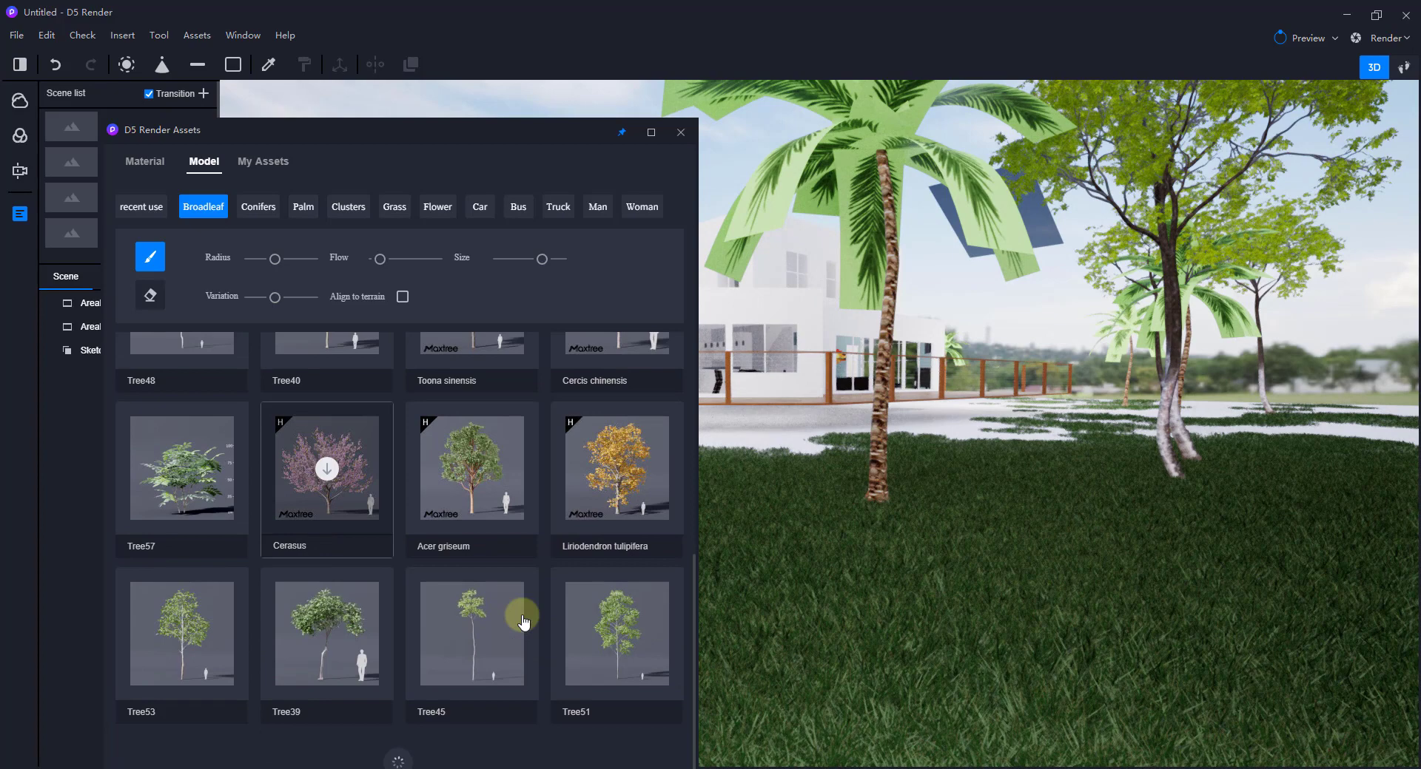
scroll(520, 620, "down", 8)
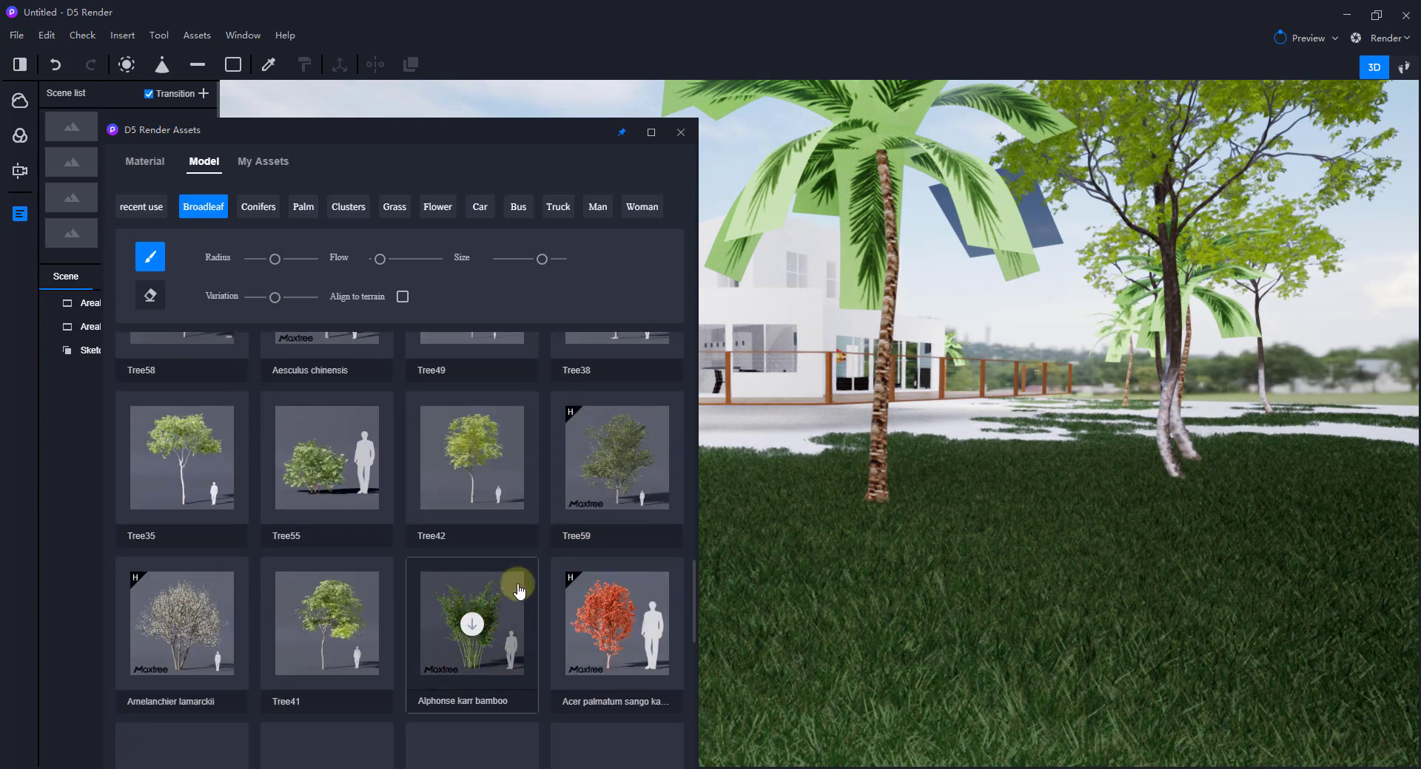
scroll(511, 605, "down", 6)
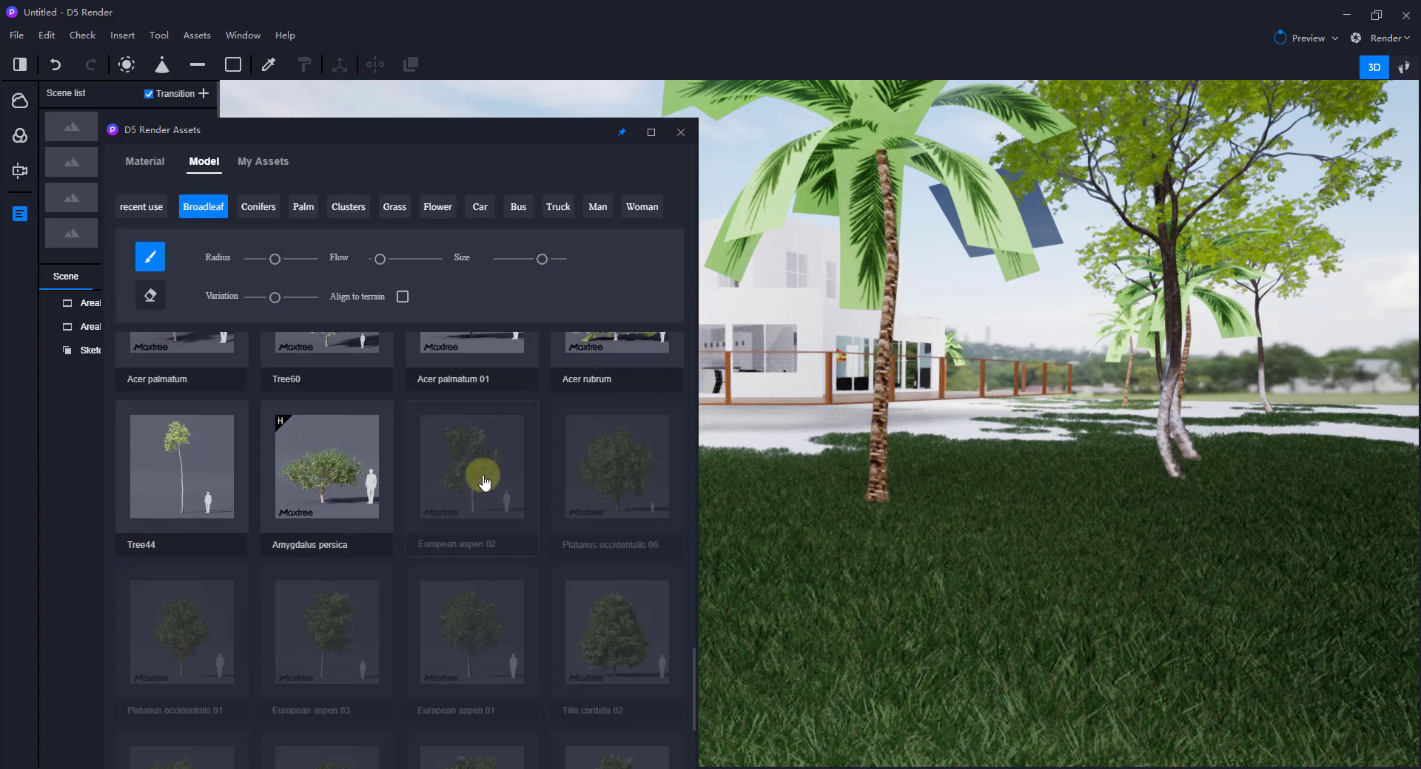
scroll(482, 477, "up", 3)
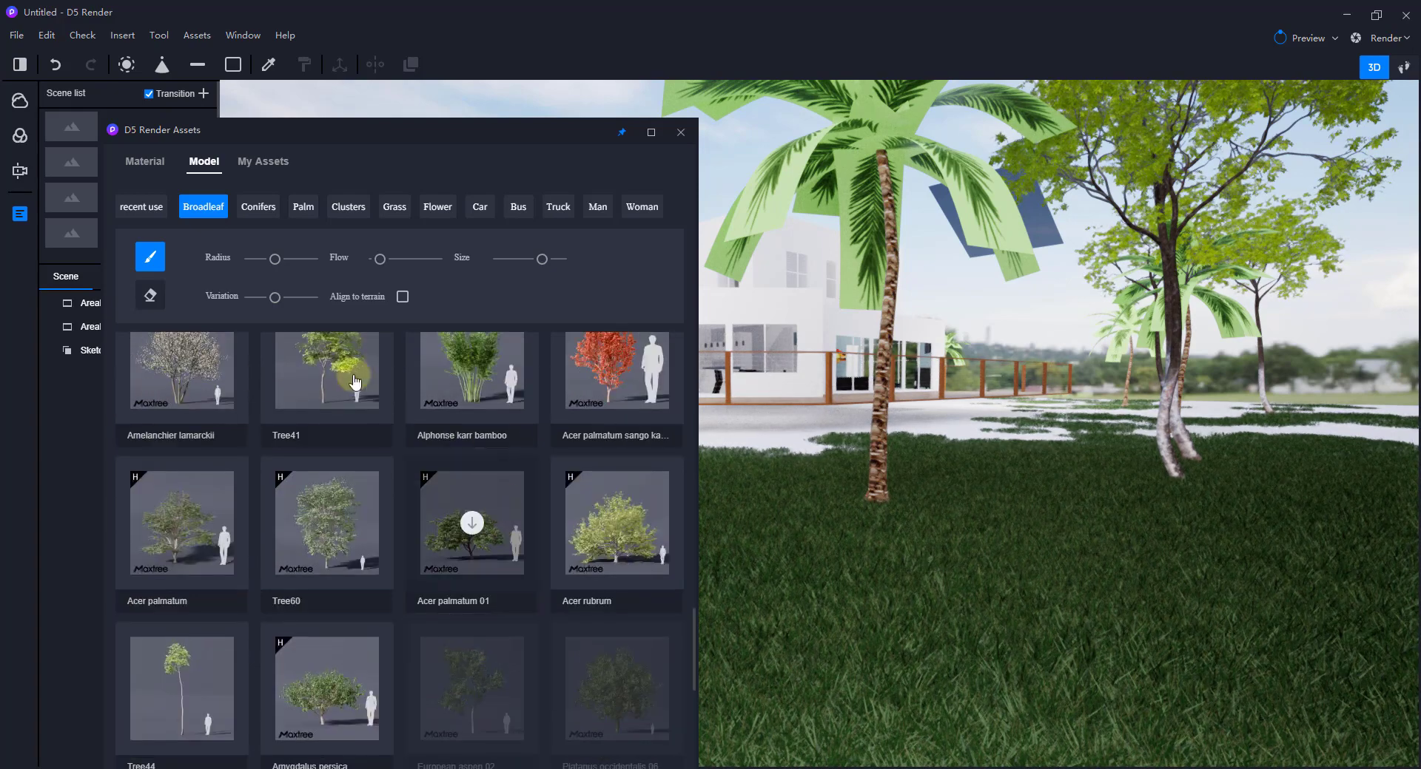
left_click(305, 561)
scroll(304, 557, "up", 10)
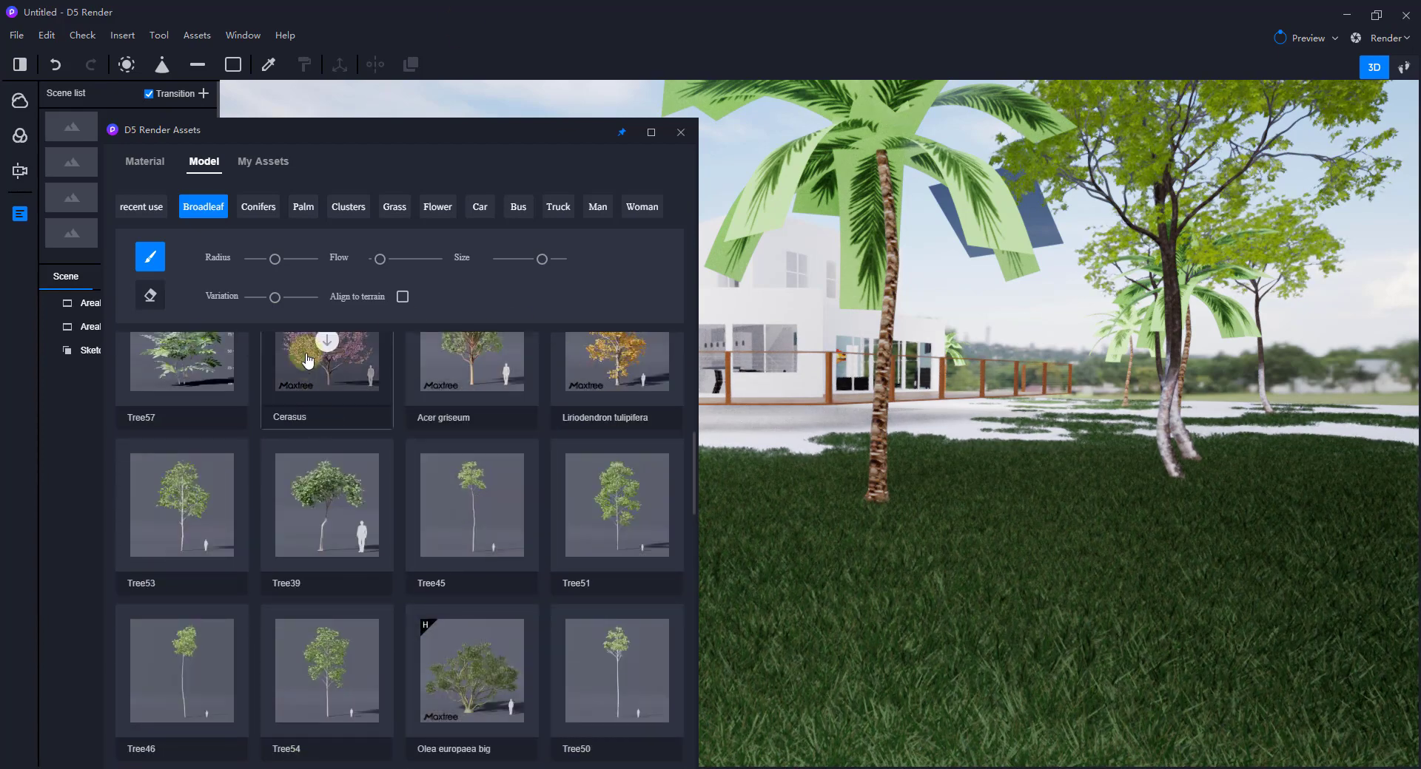
scroll(398, 512, "up", 5)
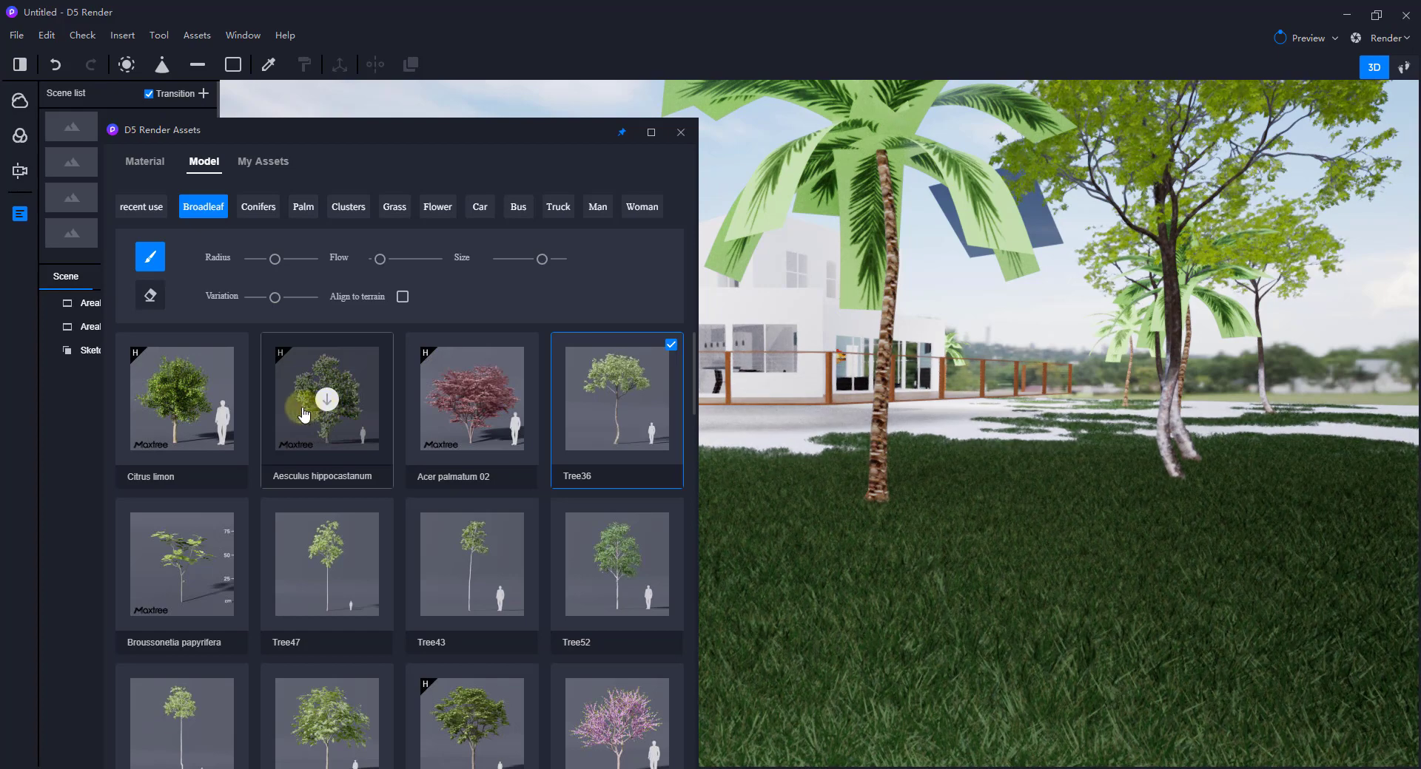
left_click(303, 414)
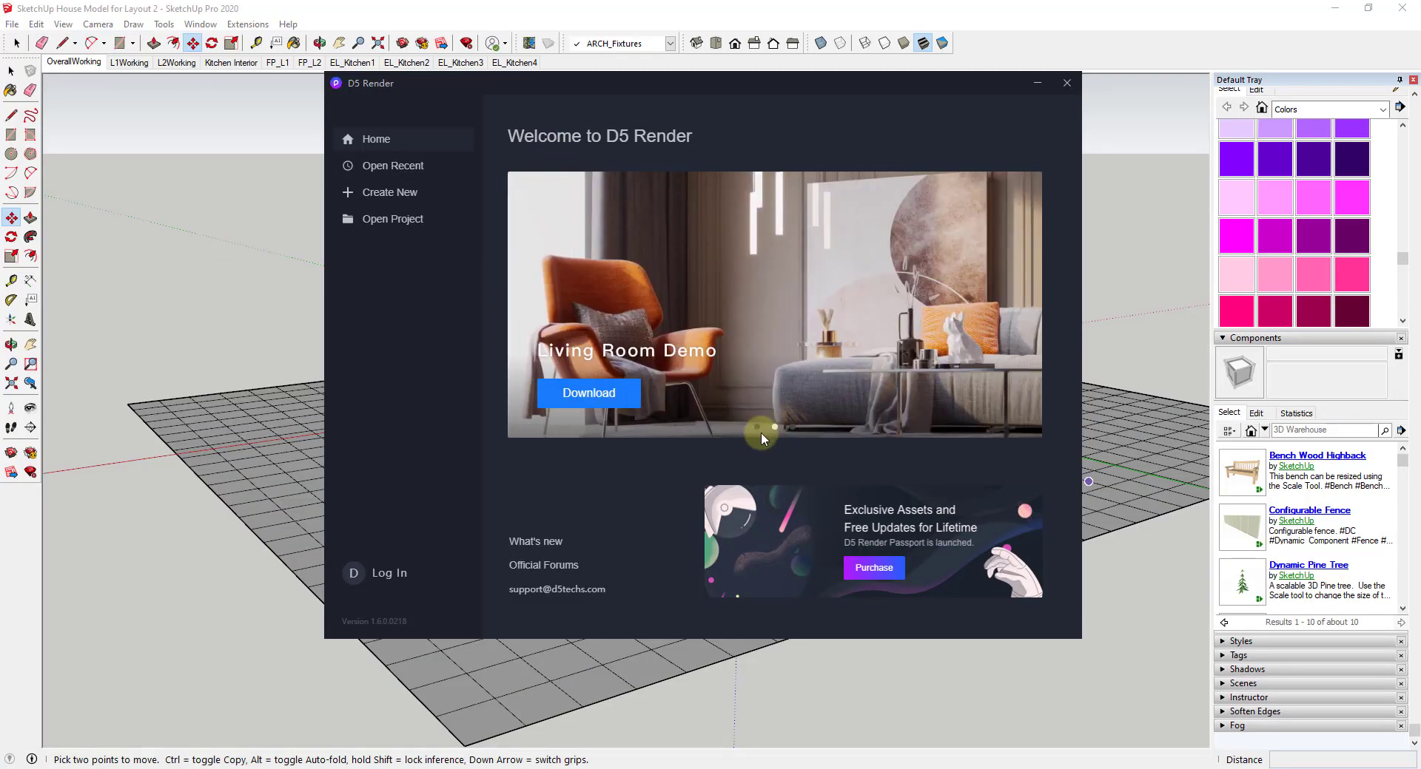
Switch to the D5 Render welcome window and show the Spring demo scene.
left_click(756, 428)
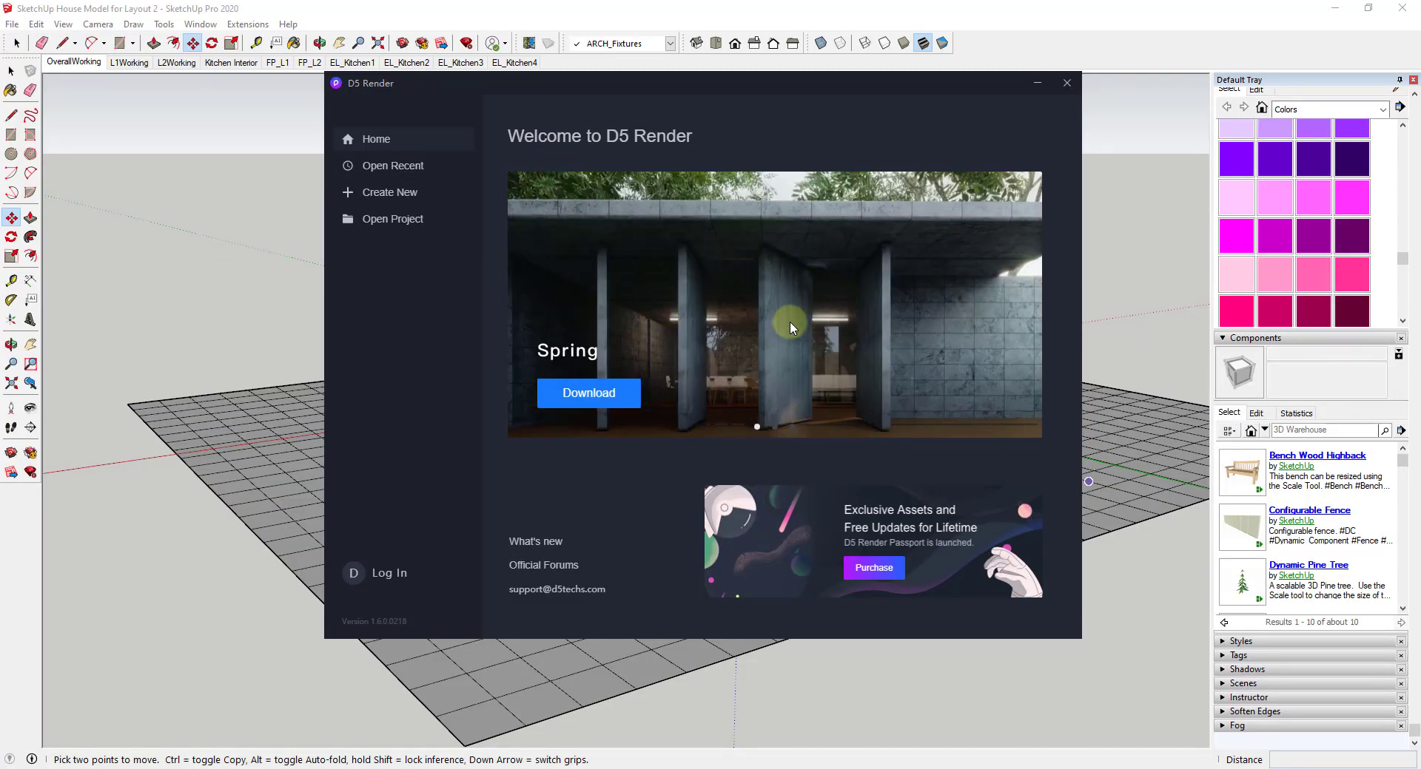